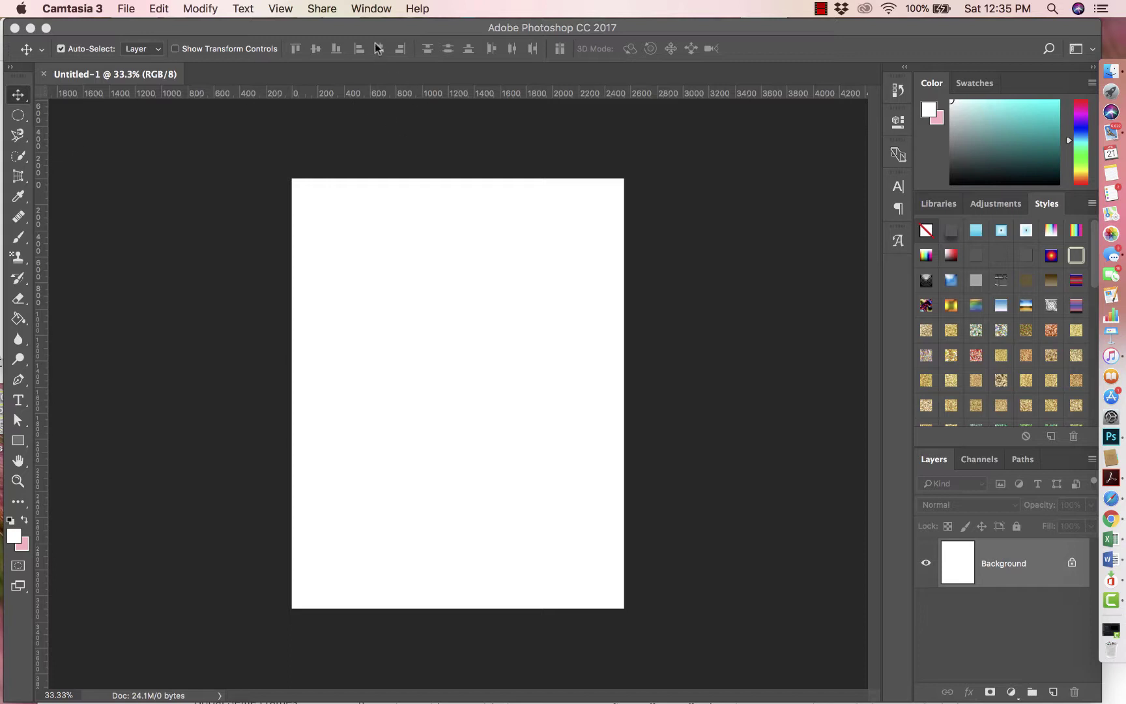
Step: Toggle the rulers off and back on around the blank Untitled-1 page
{"action": "left_click", "coordinate": [291, 11]}
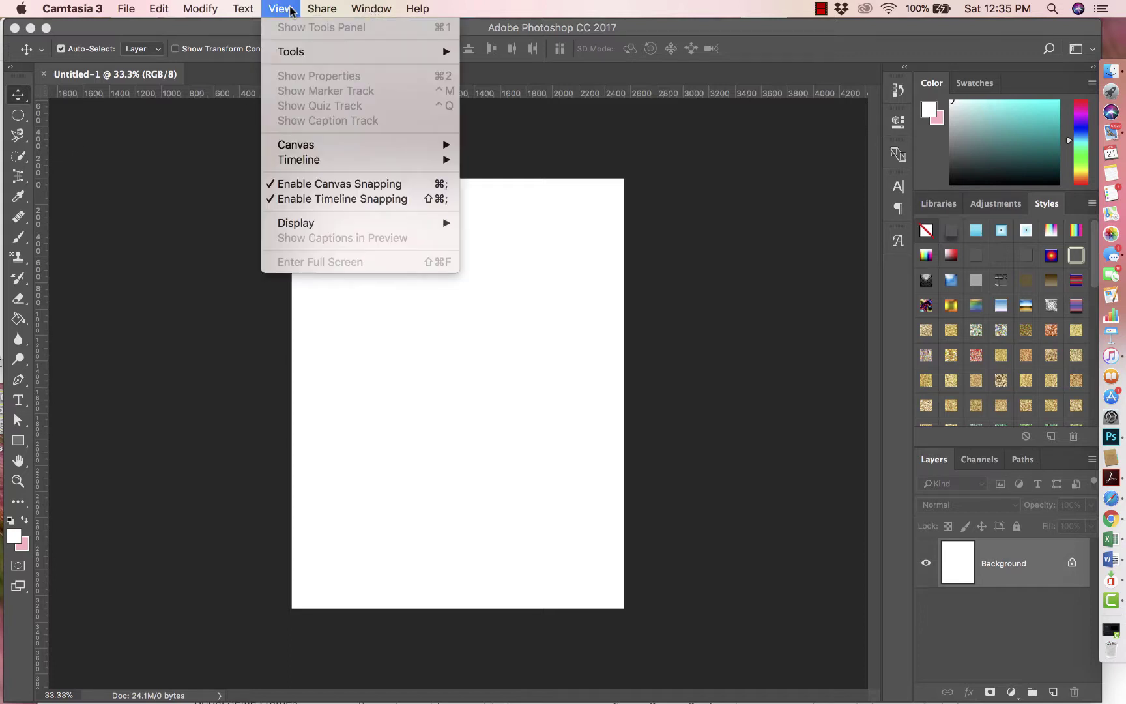
{"action": "left_click", "coordinate": [225, 157]}
{"action": "left_click", "coordinate": [450, 9]}
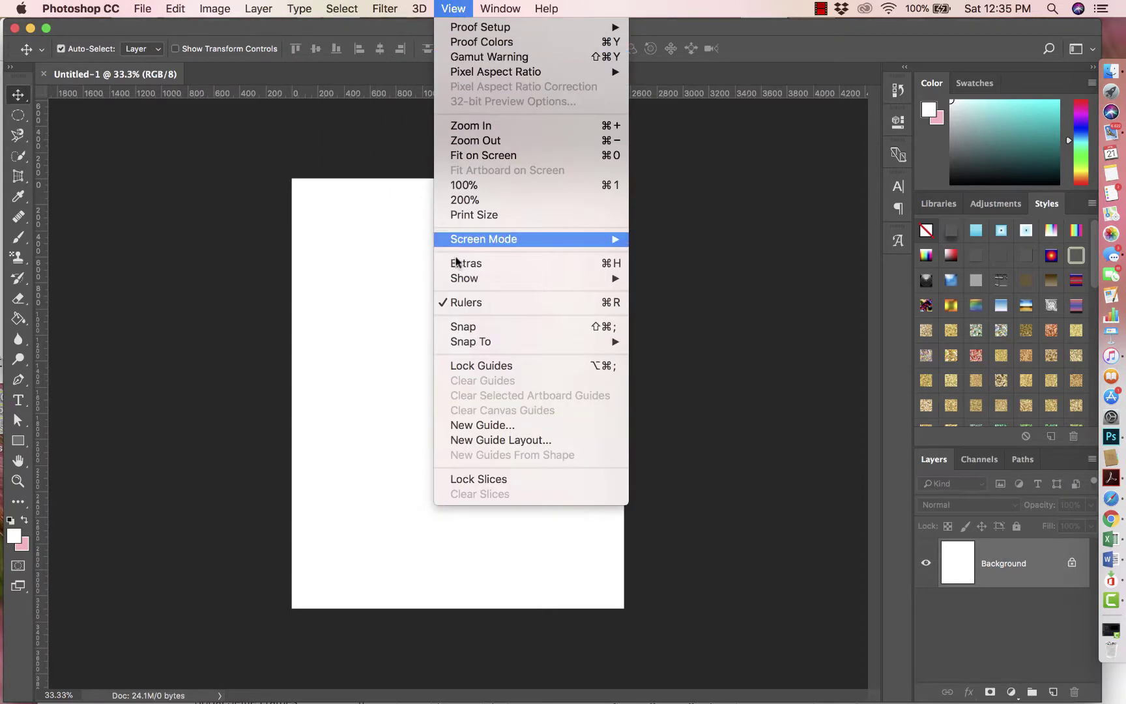
{"action": "left_click", "coordinate": [461, 305]}
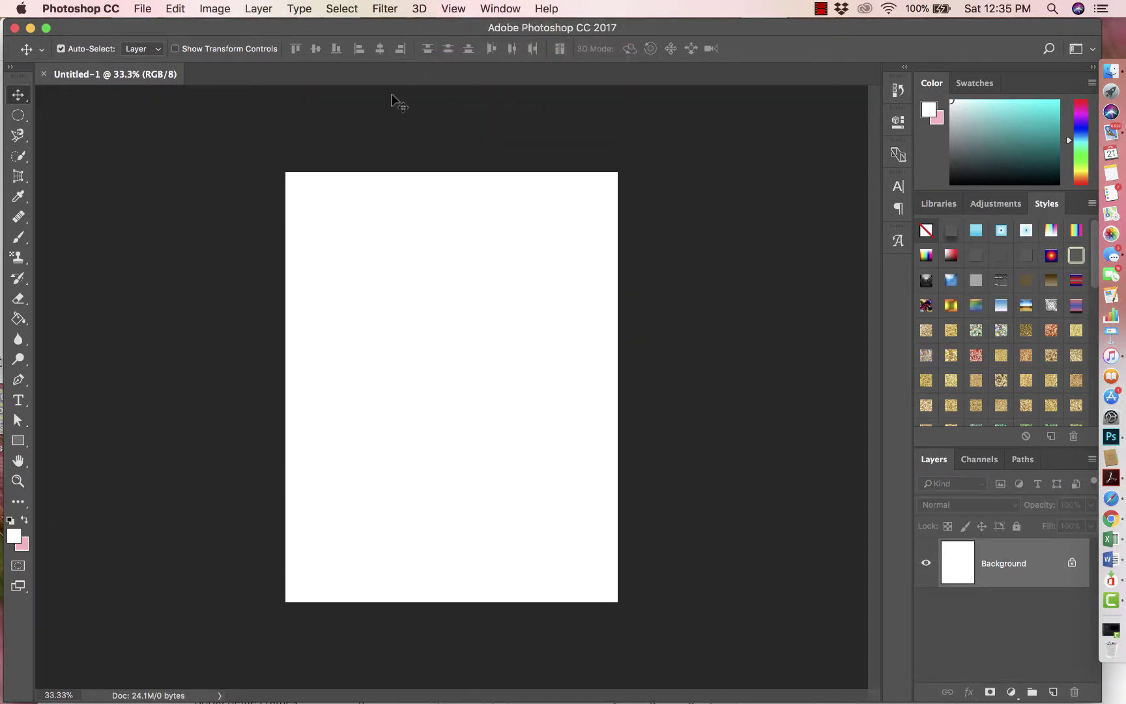
{"action": "left_click", "coordinate": [453, 9]}
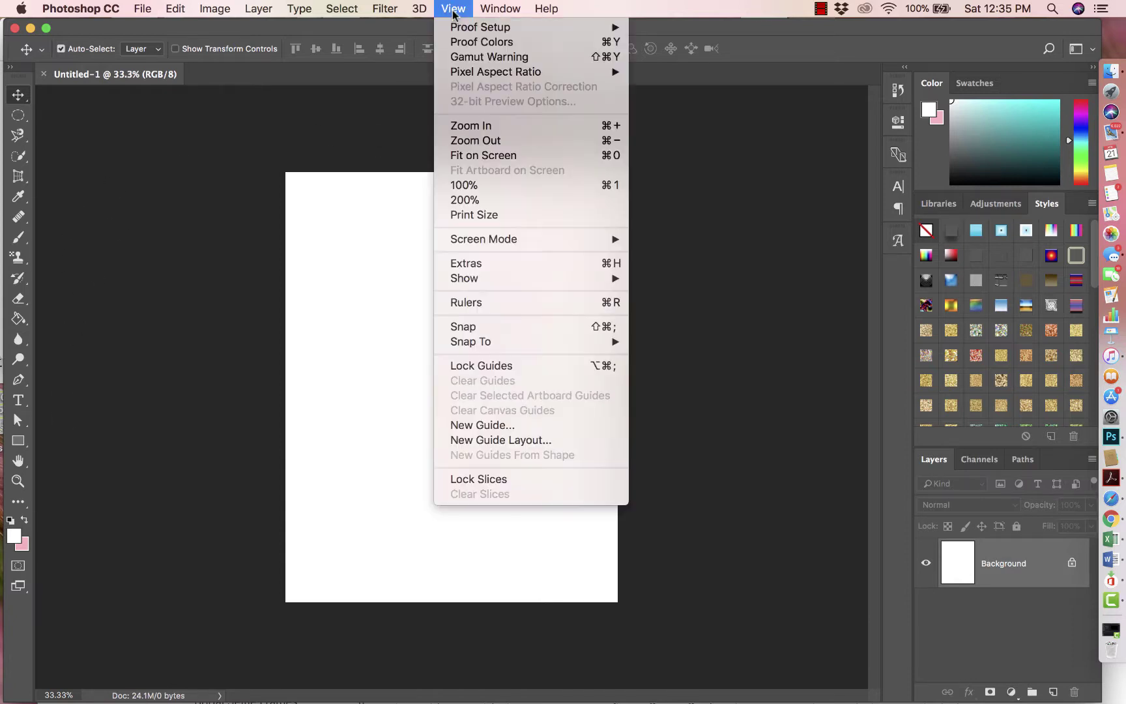
{"action": "left_click", "coordinate": [460, 303]}
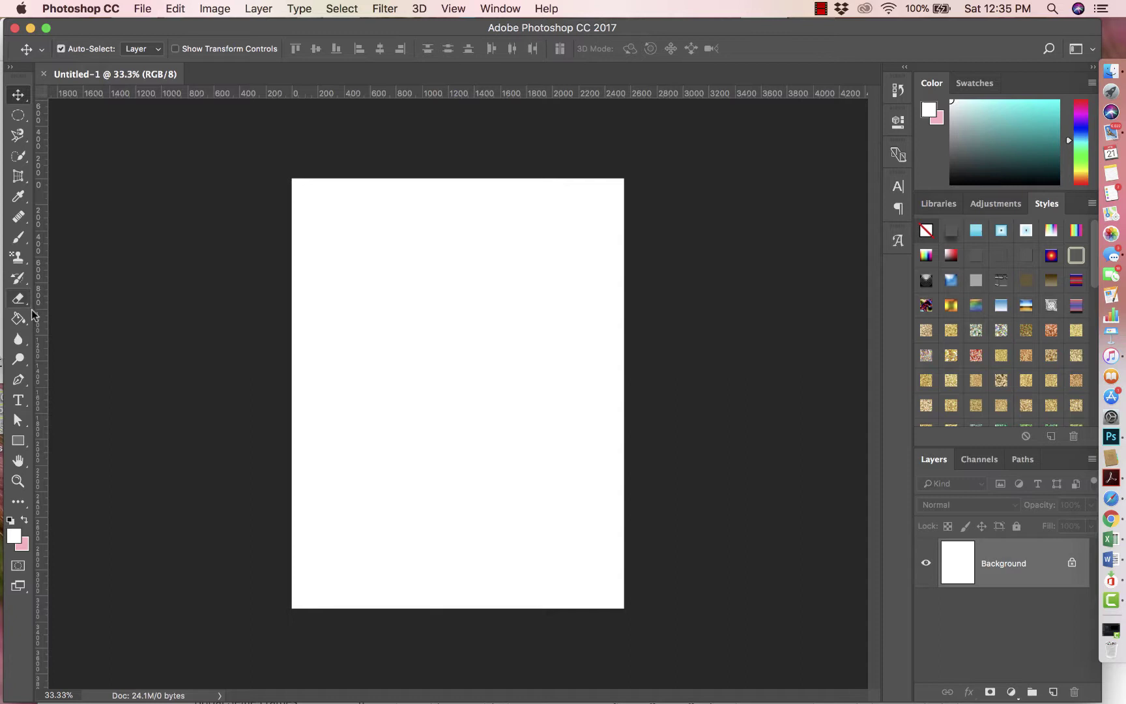
Step: Switch the ruler units from pixels to inches
{"action": "right_click", "coordinate": [452, 93]}
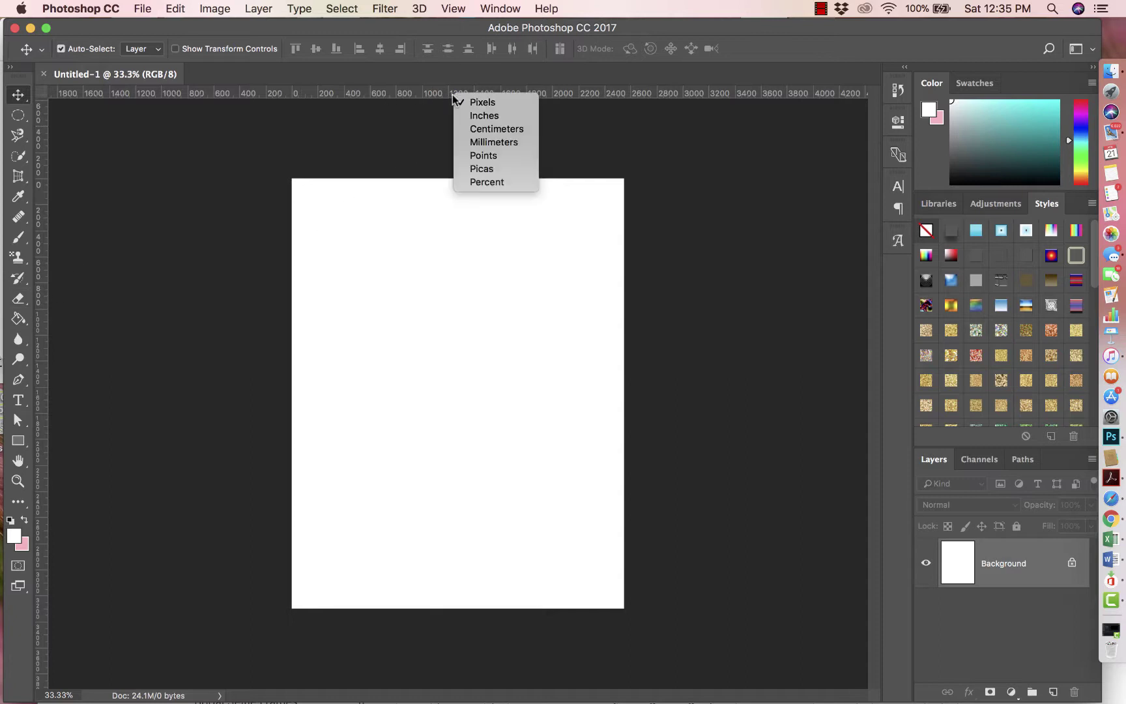
{"action": "left_click", "coordinate": [483, 115]}
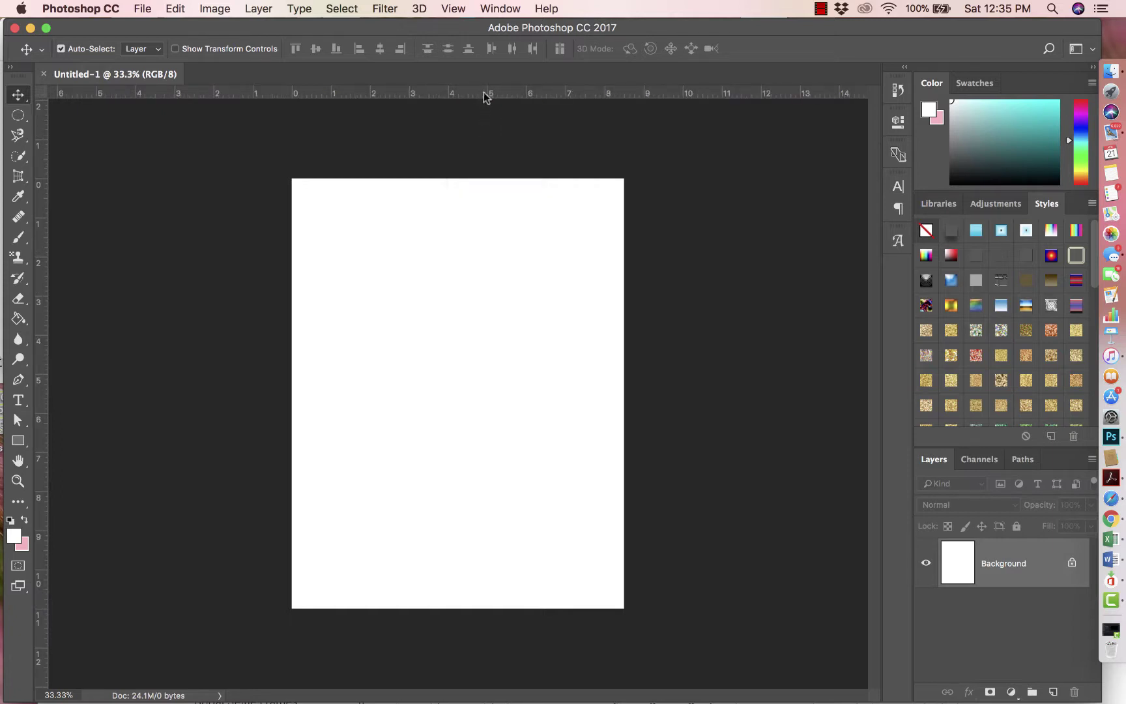
{"action": "right_click", "coordinate": [484, 93]}
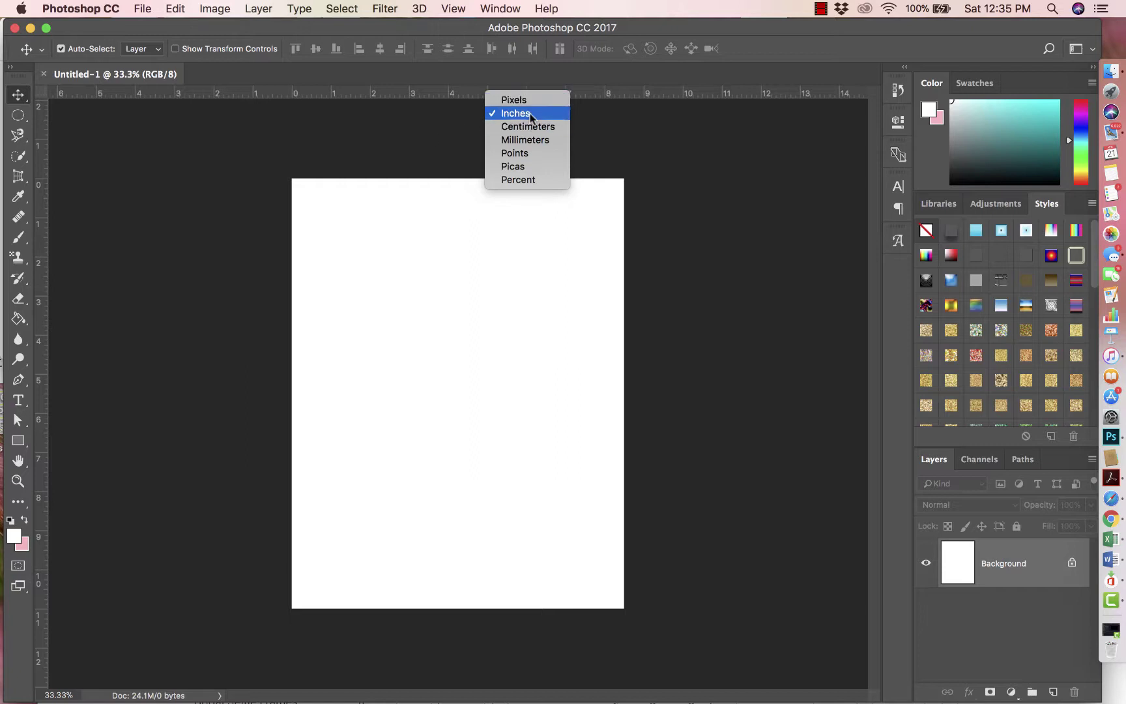
{"action": "left_click", "coordinate": [454, 135]}
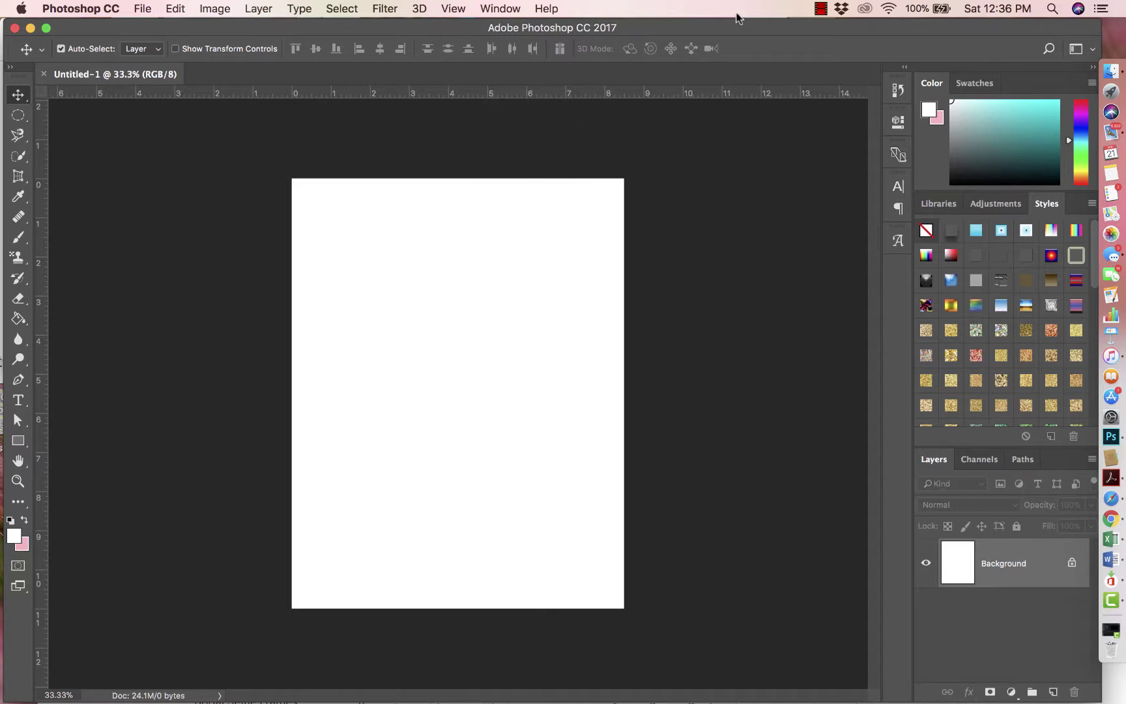
Step: Place the Thank You Tag image from the desktop, move it to the upper left, and commit it
{"action": "left_click_drag", "start_coordinate": [738, 26], "coordinate": [662, 26]}
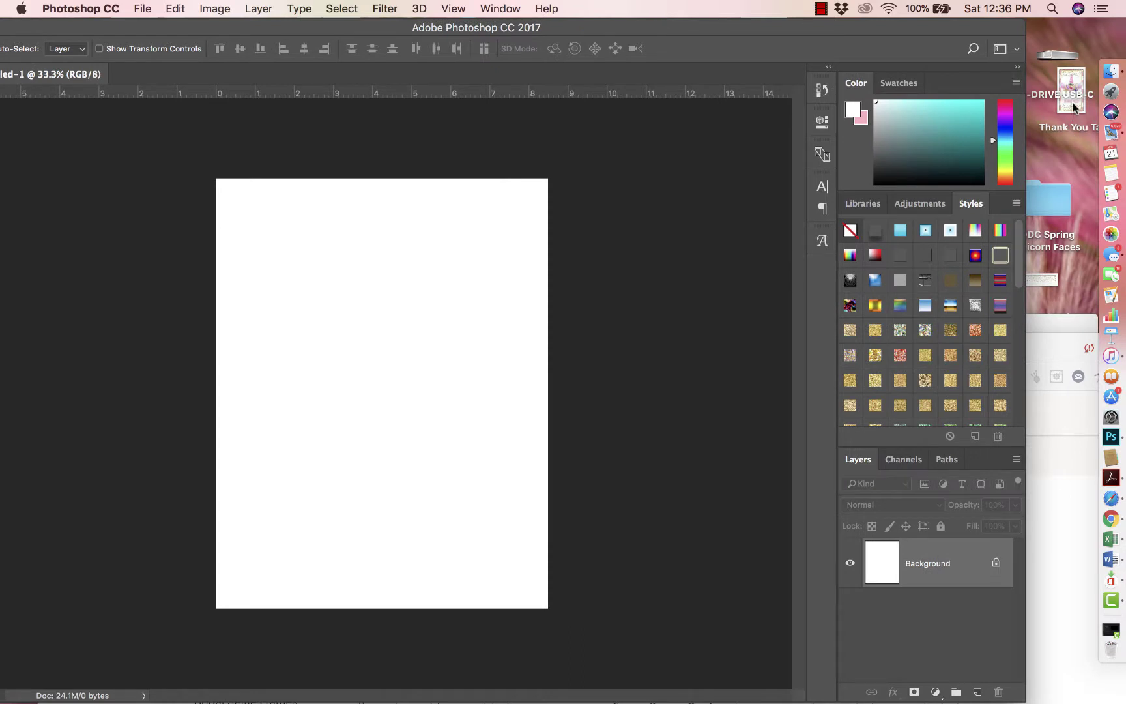
{"action": "left_click_drag", "start_coordinate": [1072, 107], "coordinate": [381, 292]}
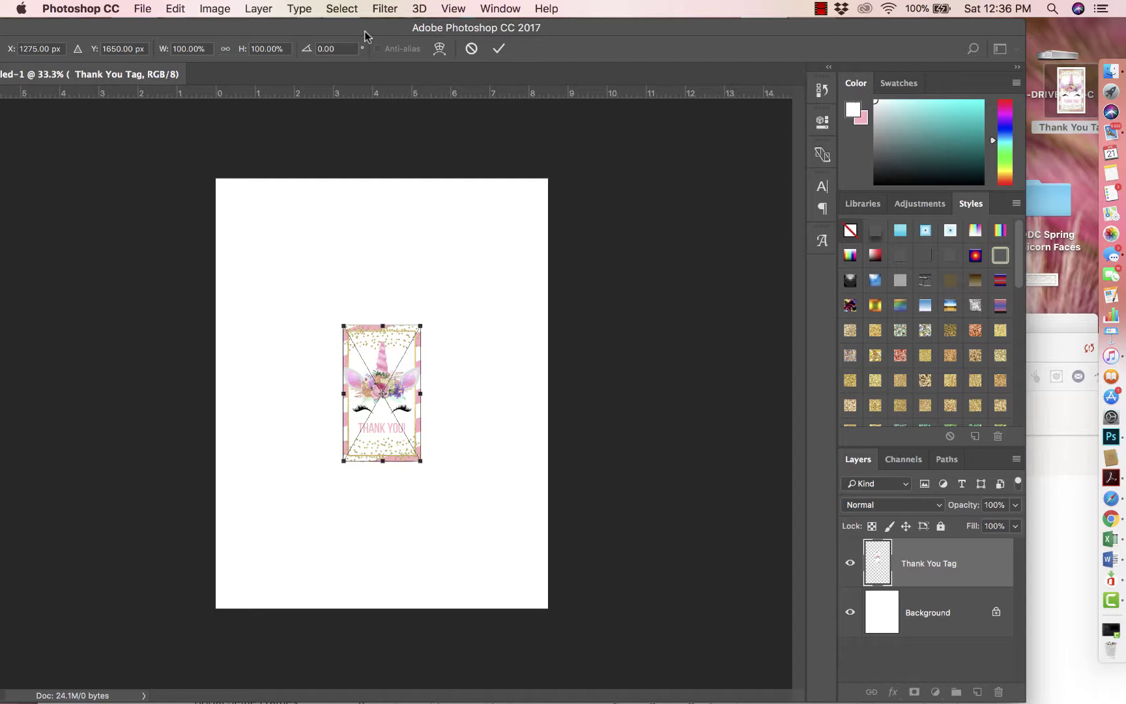
{"action": "left_click_drag", "start_coordinate": [364, 31], "coordinate": [445, 32]}
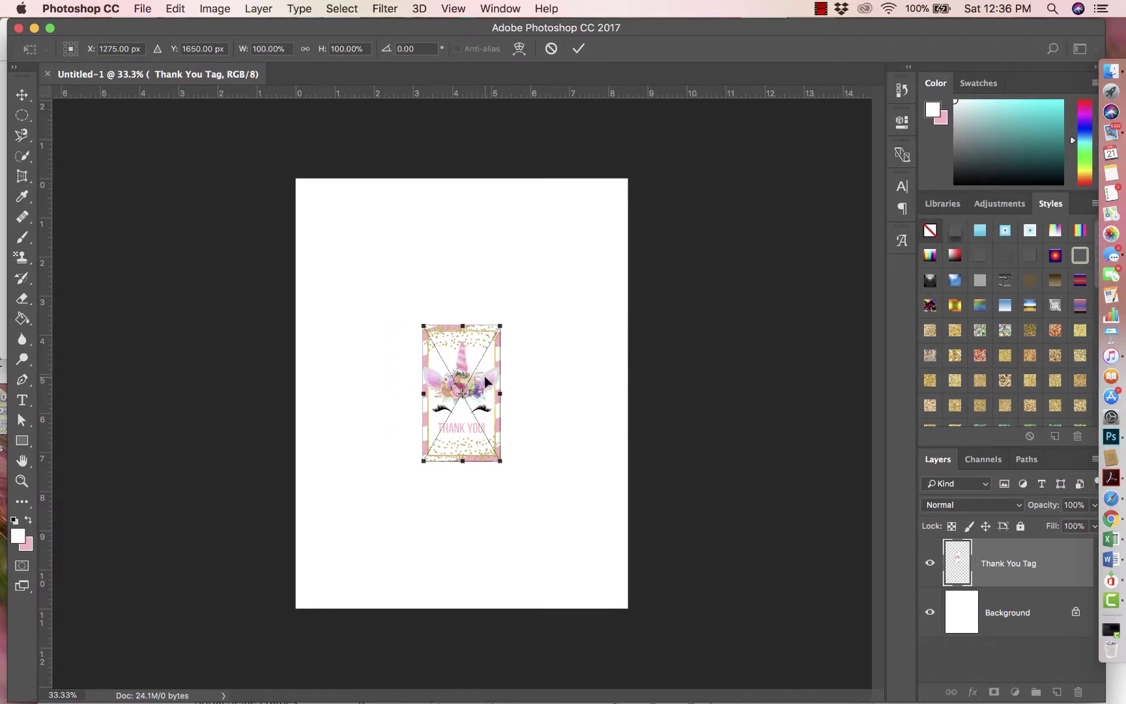
{"action": "left_click_drag", "start_coordinate": [483, 375], "coordinate": [427, 284]}
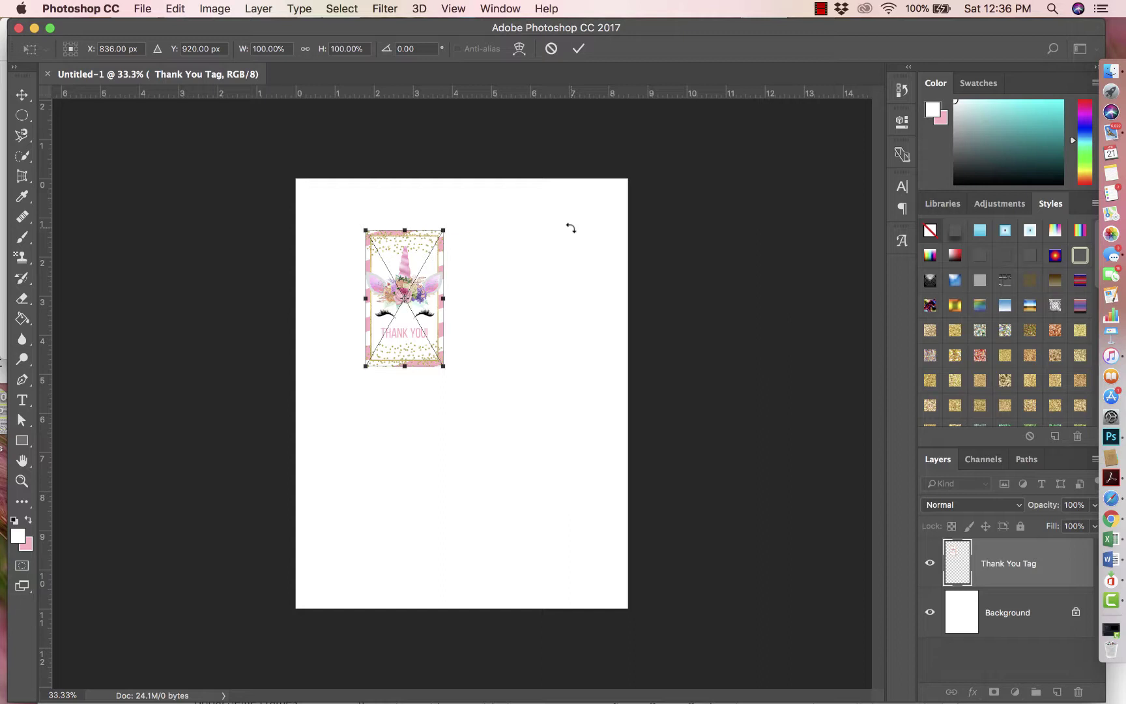
{"action": "left_click", "coordinate": [579, 48]}
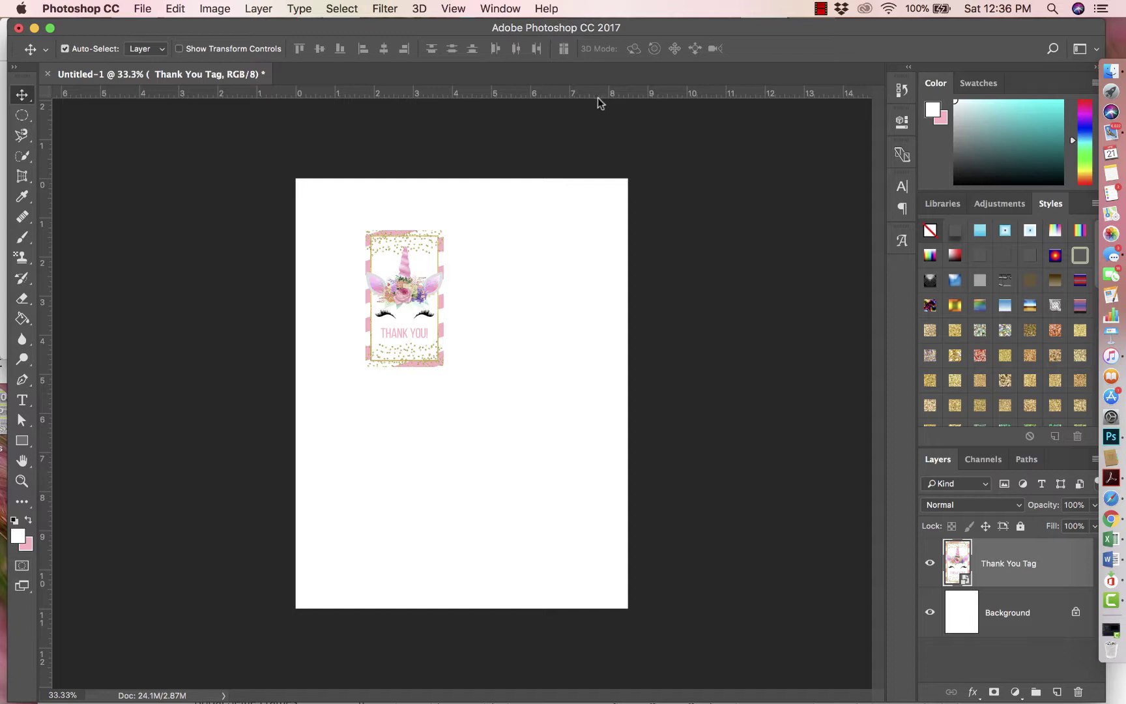
Step: Add guides at the page's top and left edges and move the tag into that corner
{"action": "left_click_drag", "start_coordinate": [598, 96], "coordinate": [597, 184]}
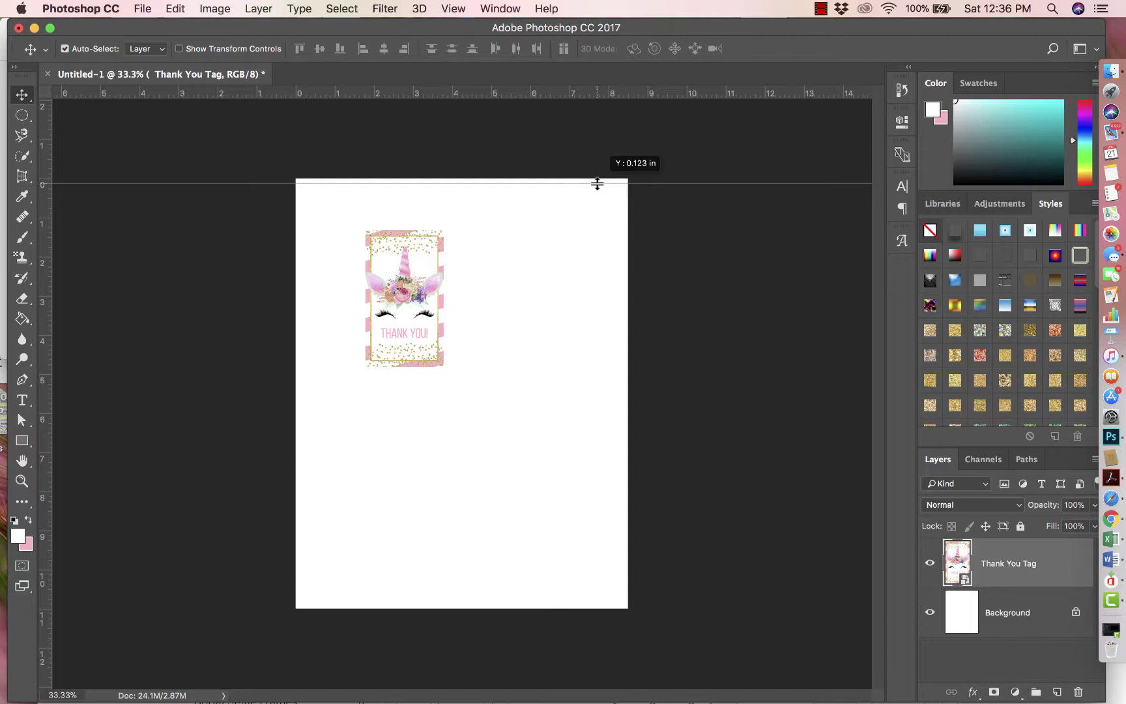
{"action": "left_click_drag", "start_coordinate": [598, 184], "coordinate": [598, 184]}
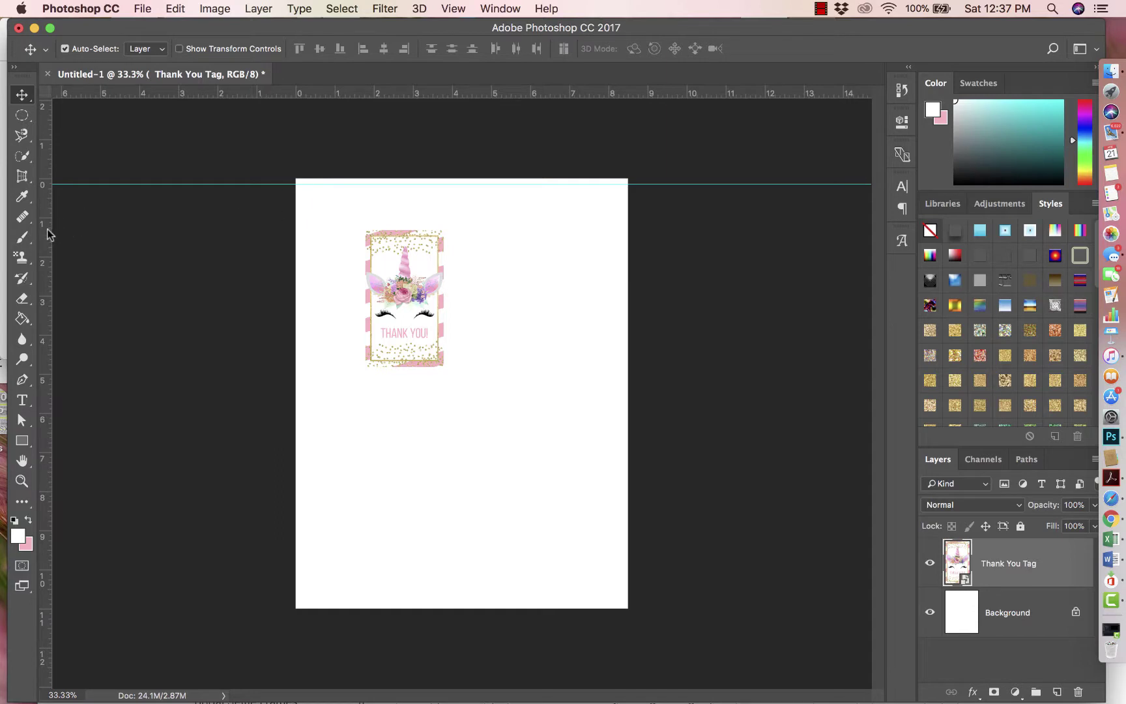
{"action": "left_click_drag", "start_coordinate": [47, 229], "coordinate": [299, 256]}
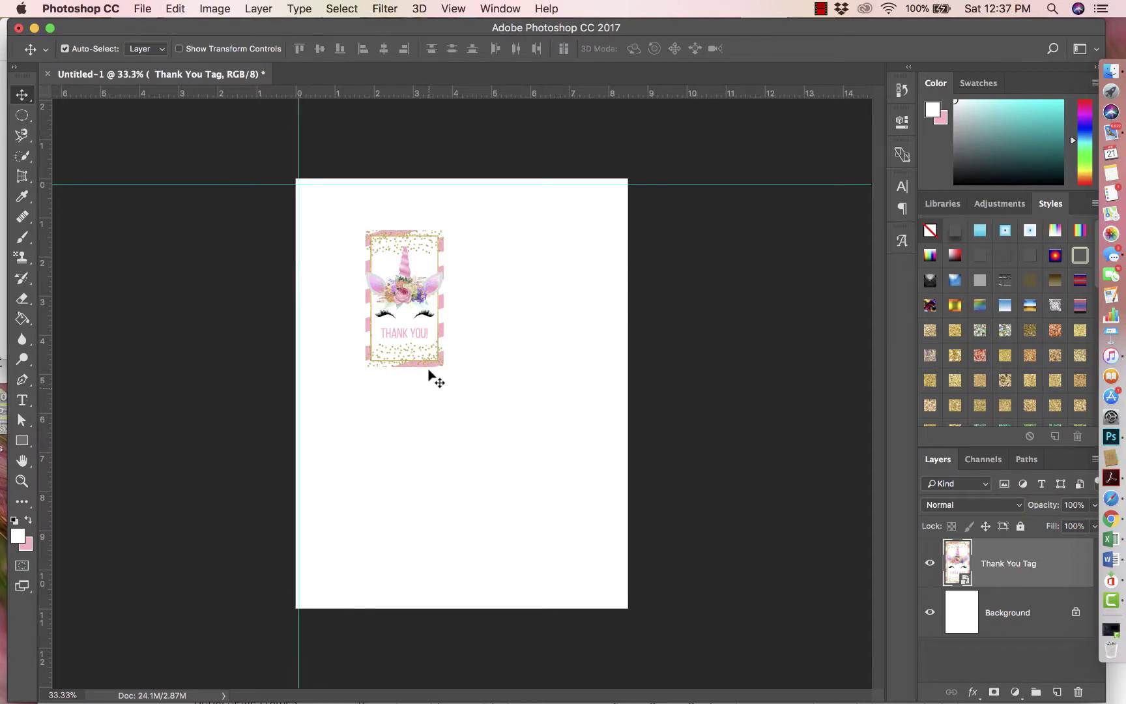
{"action": "left_click_drag", "start_coordinate": [414, 320], "coordinate": [347, 270]}
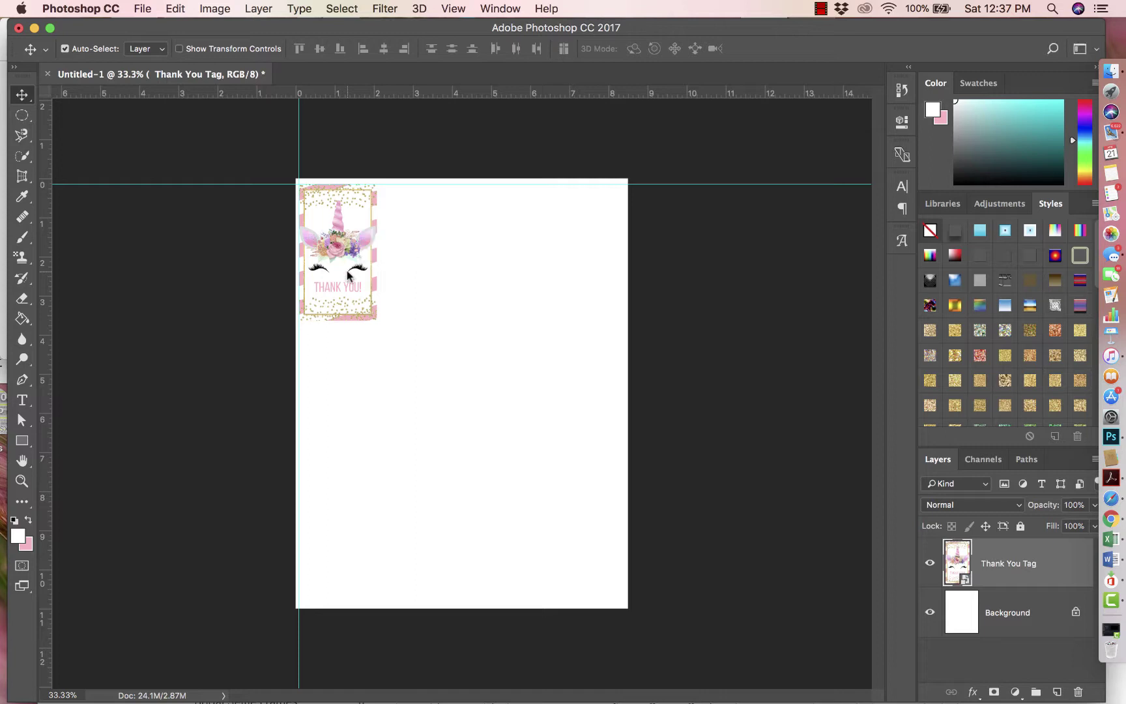
Step: Zoom the view to 50% and snug the first tag into the corner
{"action": "key", "text": "super"}
{"action": "key", "text": "super+equal"}
{"action": "scroll", "coordinate": [365, 287], "scroll_direction": "up", "scroll_amount": 3}
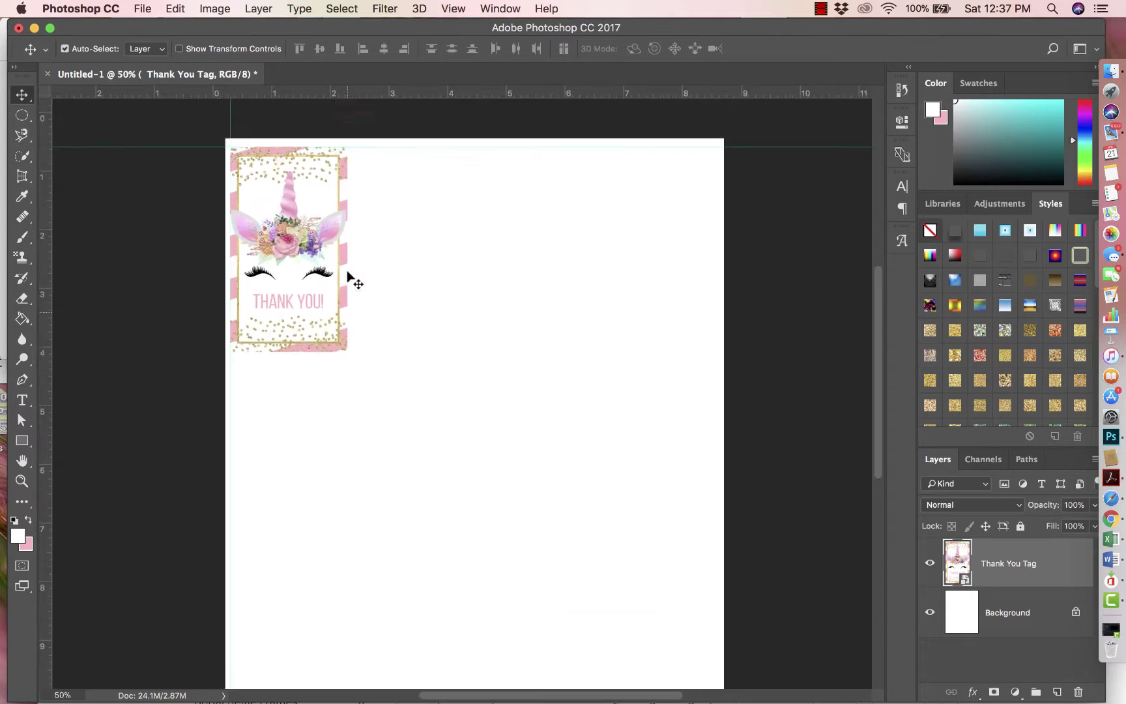
{"action": "left_click_drag", "start_coordinate": [299, 258], "coordinate": [299, 258]}
Step: Place a second Thank You Tag aligned beside the first and commit it
{"action": "left_click_drag", "start_coordinate": [859, 30], "coordinate": [812, 29]}
{"action": "left_click_drag", "start_coordinate": [1077, 97], "coordinate": [443, 313]}
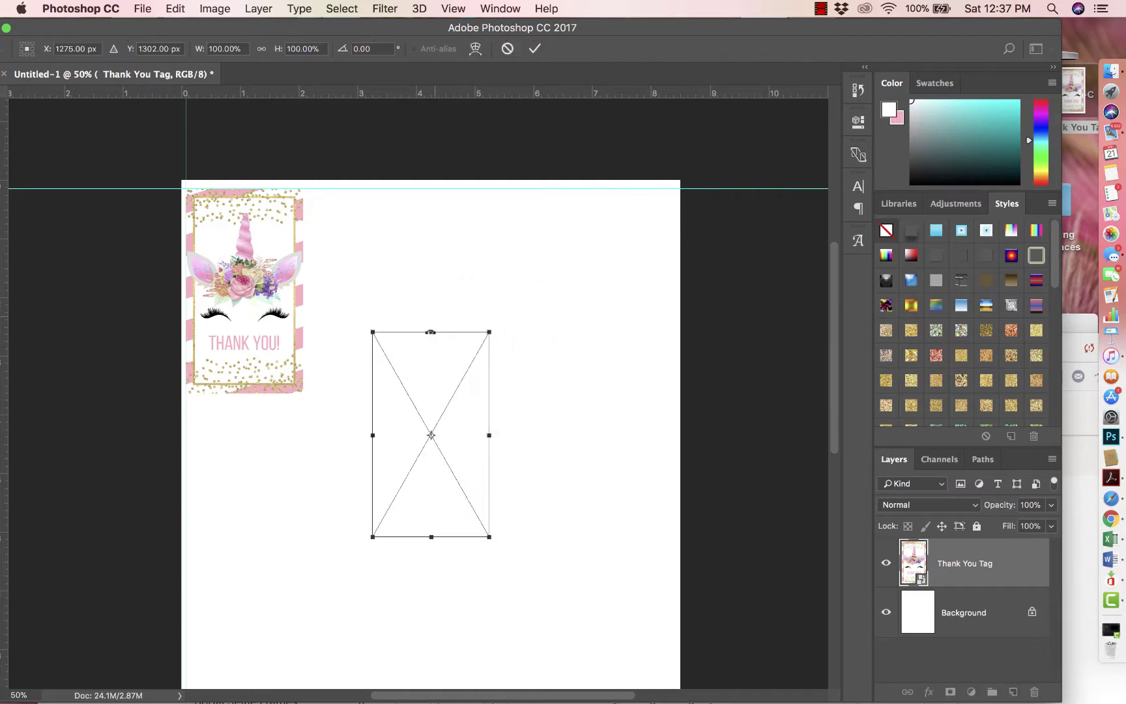
{"action": "left_click_drag", "start_coordinate": [446, 436], "coordinate": [383, 299]}
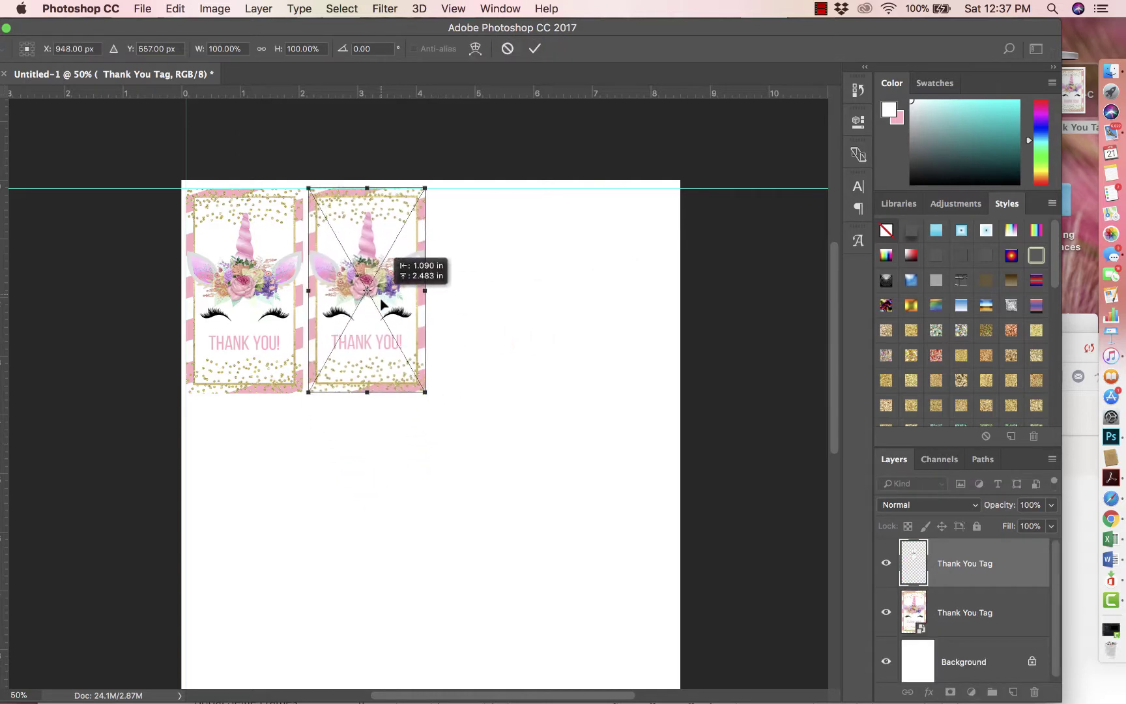
{"action": "left_click_drag", "start_coordinate": [382, 304], "coordinate": [385, 302]}
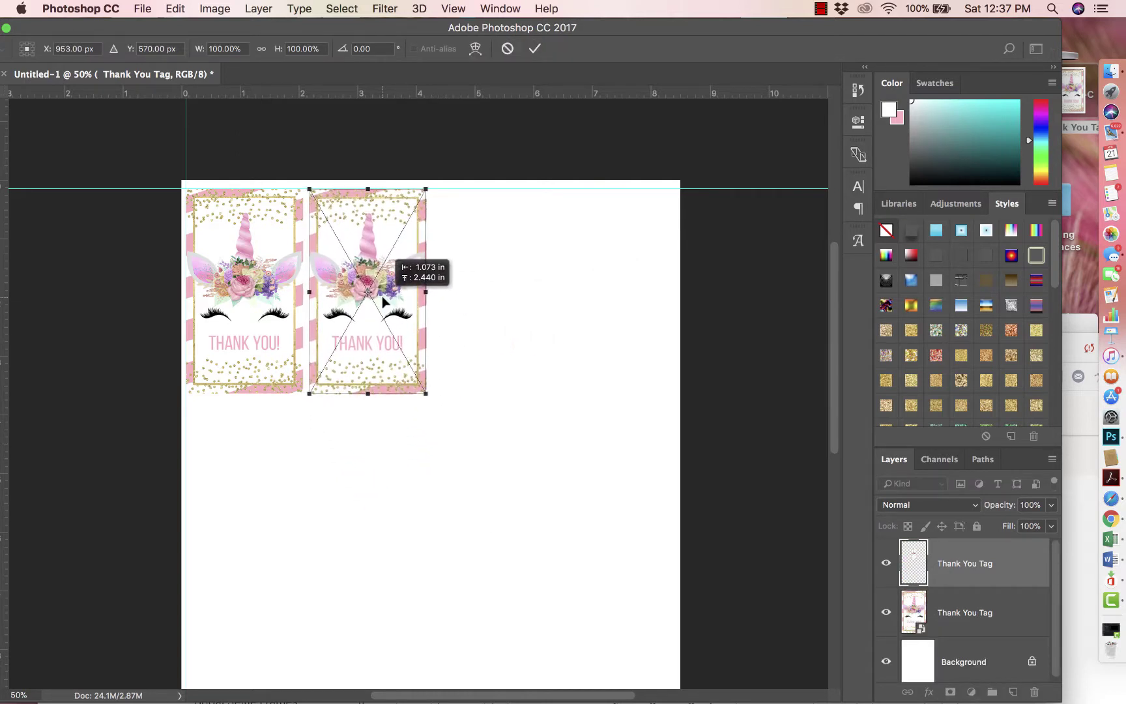
{"action": "left_click", "coordinate": [534, 49]}
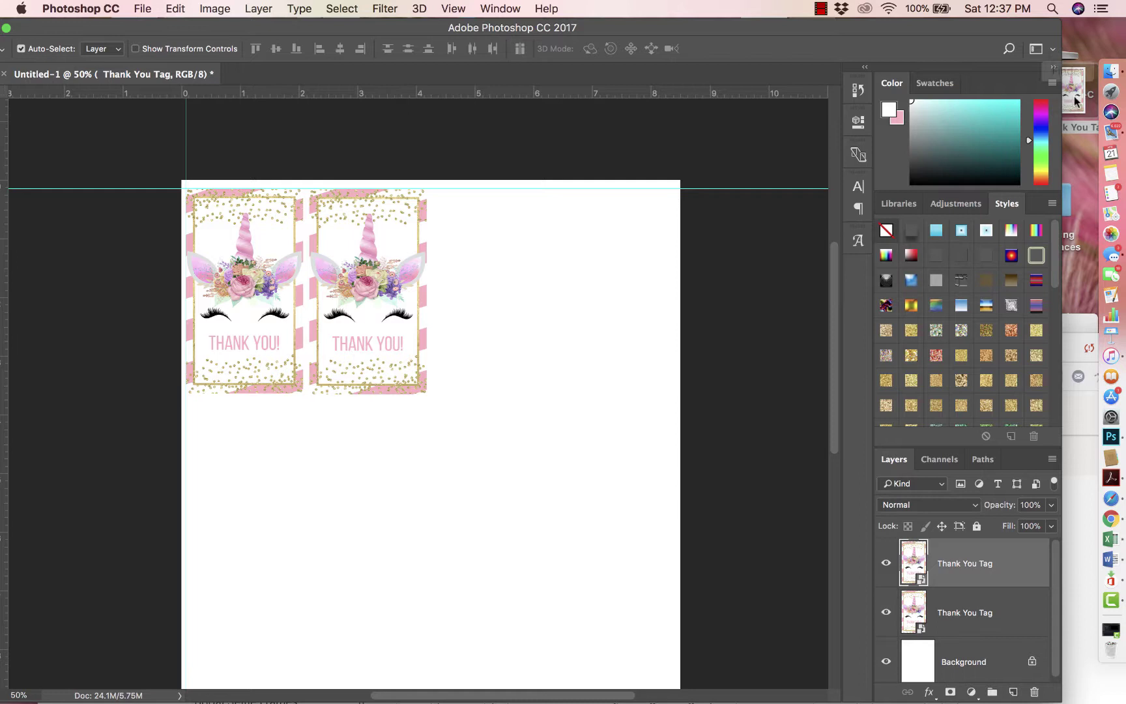
Step: Place a third tag right of the second and pull a vertical guide to about 2 inches
{"action": "left_click_drag", "start_coordinate": [1074, 99], "coordinate": [485, 325]}
{"action": "left_click_drag", "start_coordinate": [452, 384], "coordinate": [512, 246]}
{"action": "left_click", "coordinate": [535, 50]}
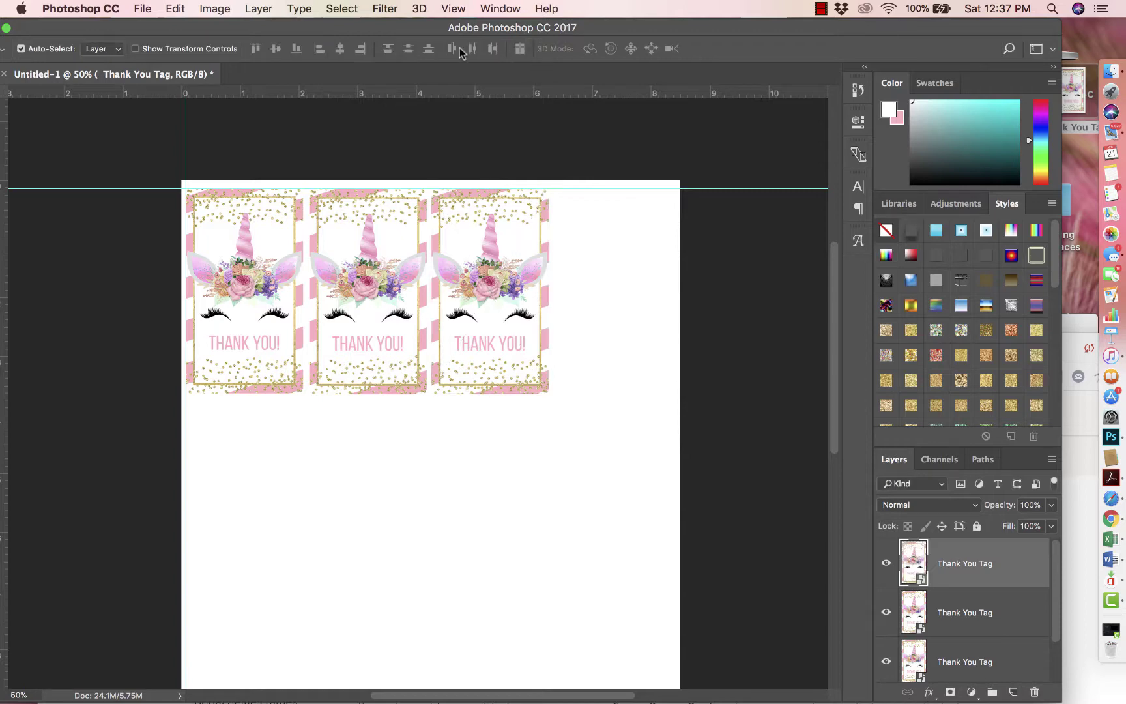
{"action": "left_click_drag", "start_coordinate": [358, 30], "coordinate": [421, 30]}
{"action": "left_click_drag", "start_coordinate": [65, 292], "coordinate": [85, 394]}
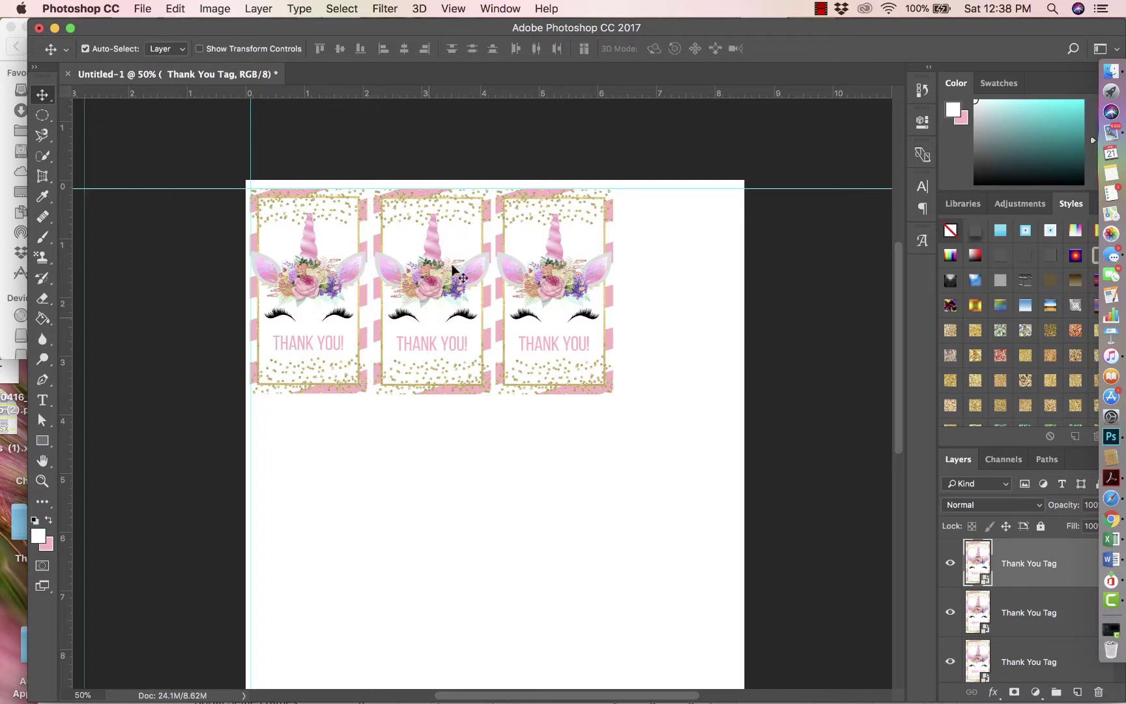
Step: Place and commit a fourth Thank You Tag to complete the top row
{"action": "left_click_drag", "start_coordinate": [977, 28], "coordinate": [853, 32]}
{"action": "left_click_drag", "start_coordinate": [1073, 97], "coordinate": [605, 221]}
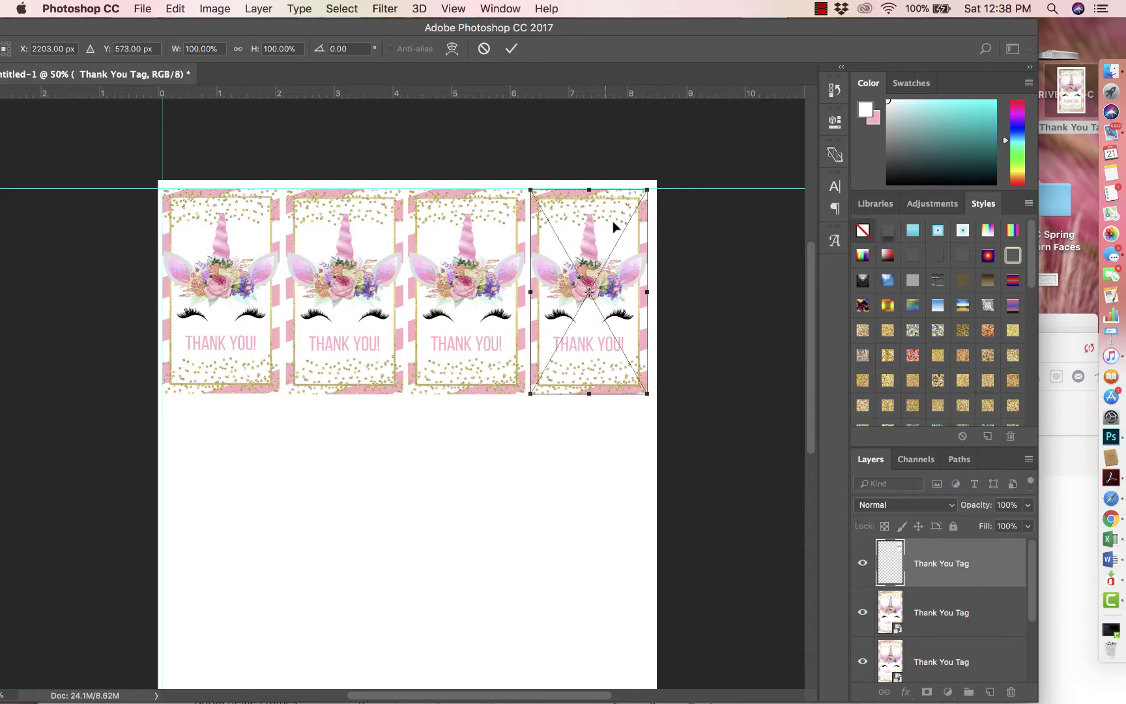
{"action": "left_click", "coordinate": [512, 48]}
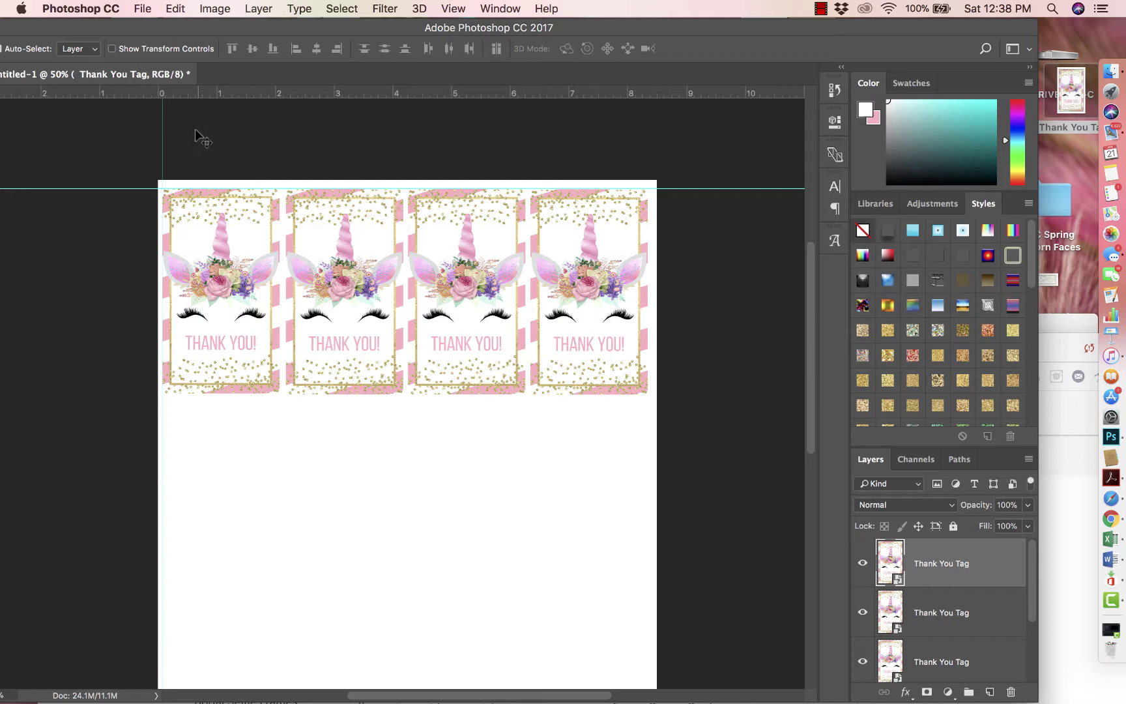
{"action": "left_click_drag", "start_coordinate": [172, 29], "coordinate": [243, 29]}
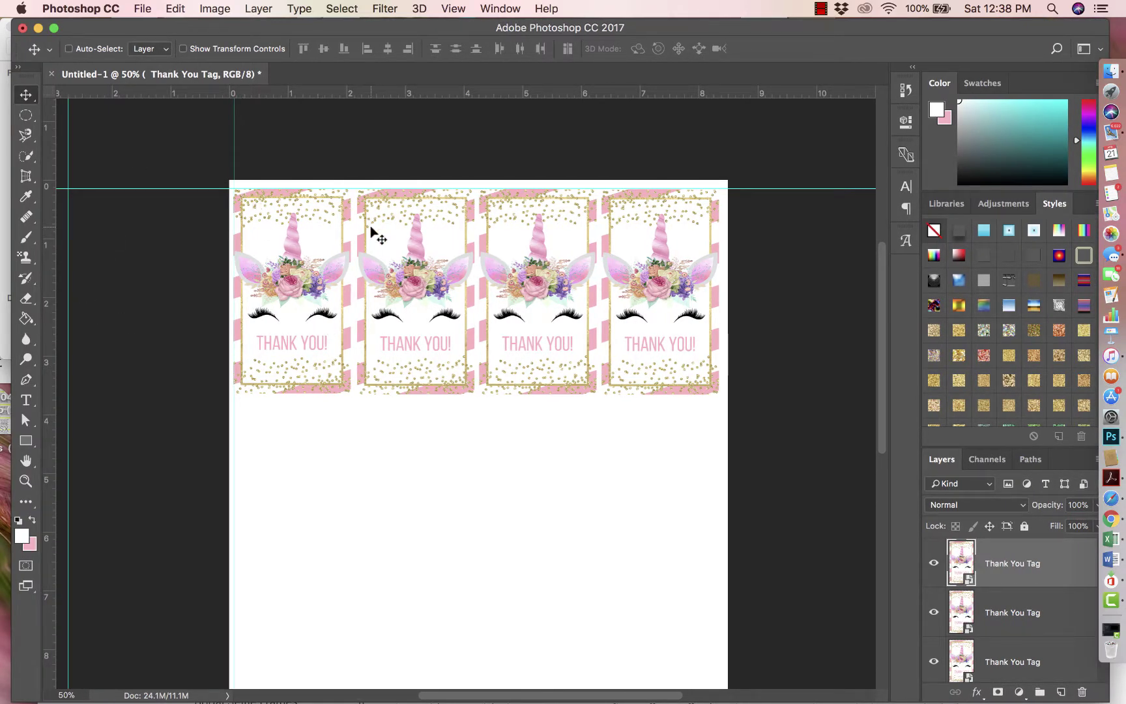
Step: Zoom in, nudge the third and fourth tags into line, then zoom back out
{"action": "key", "text": "super+equal"}
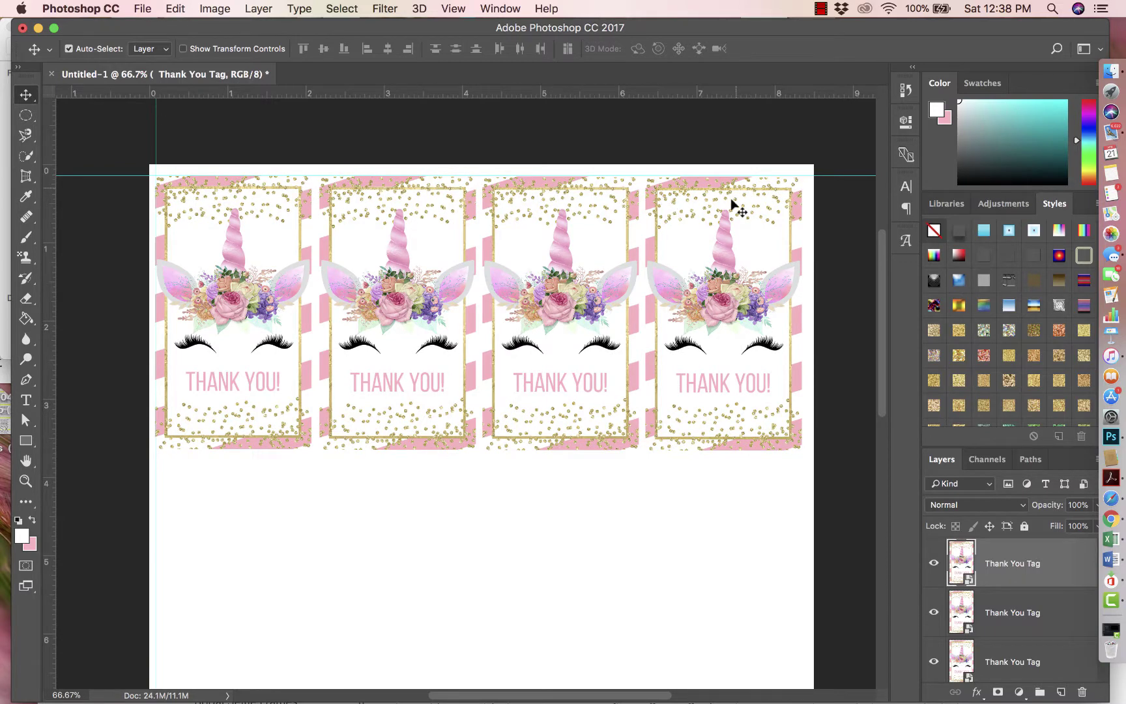
{"action": "left_click_drag", "start_coordinate": [737, 224], "coordinate": [737, 224]}
{"action": "left_click_drag", "start_coordinate": [593, 231], "coordinate": [594, 231]}
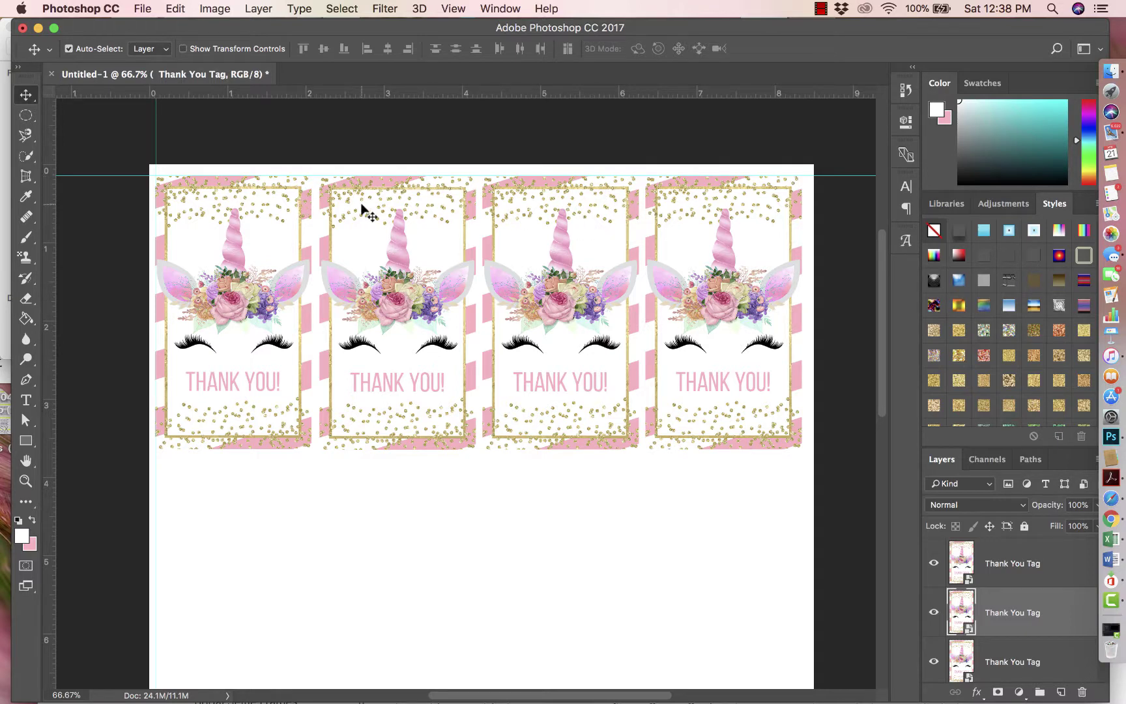
{"action": "key", "text": "super+minus"}
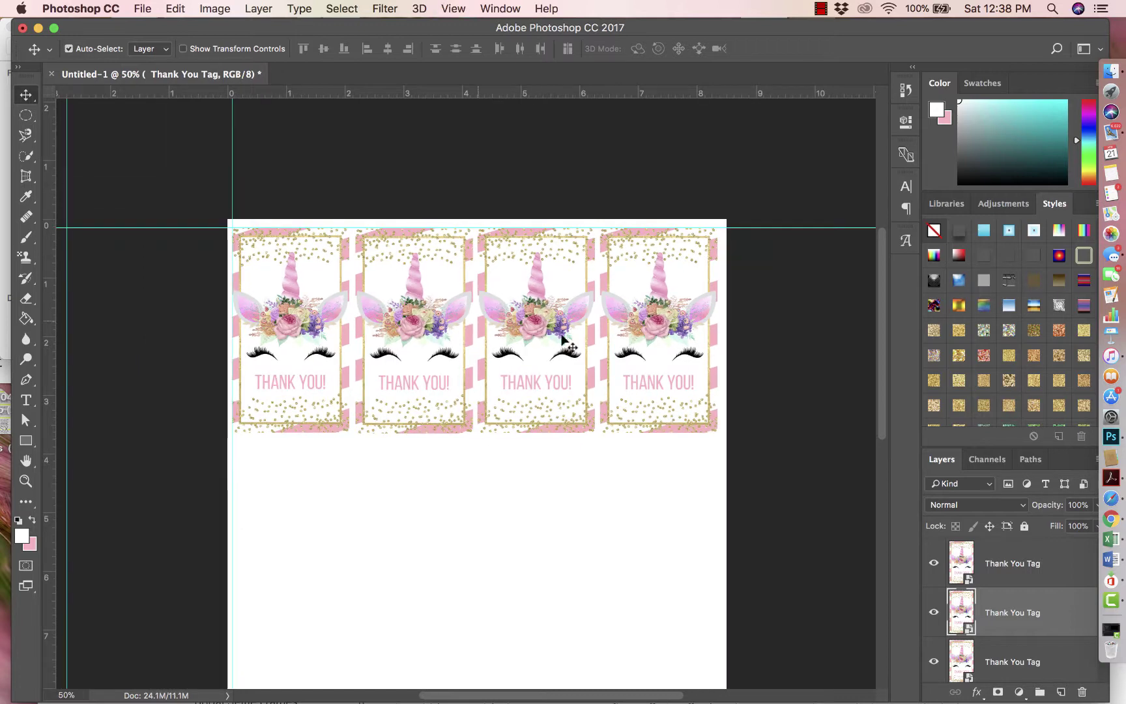
Step: Save As a JPEG copy named Untitled-1.jpg on the Desktop
{"action": "left_click_drag", "start_coordinate": [764, 30], "coordinate": [714, 31]}
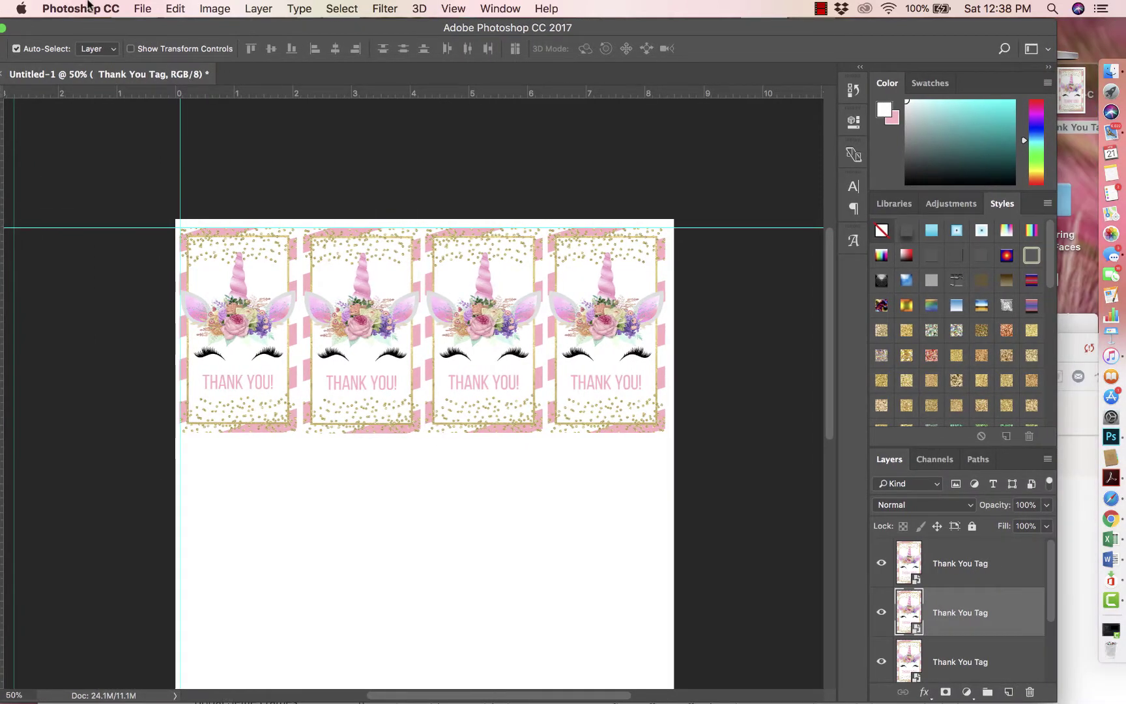
{"action": "left_click", "coordinate": [143, 9]}
{"action": "left_click", "coordinate": [168, 169]}
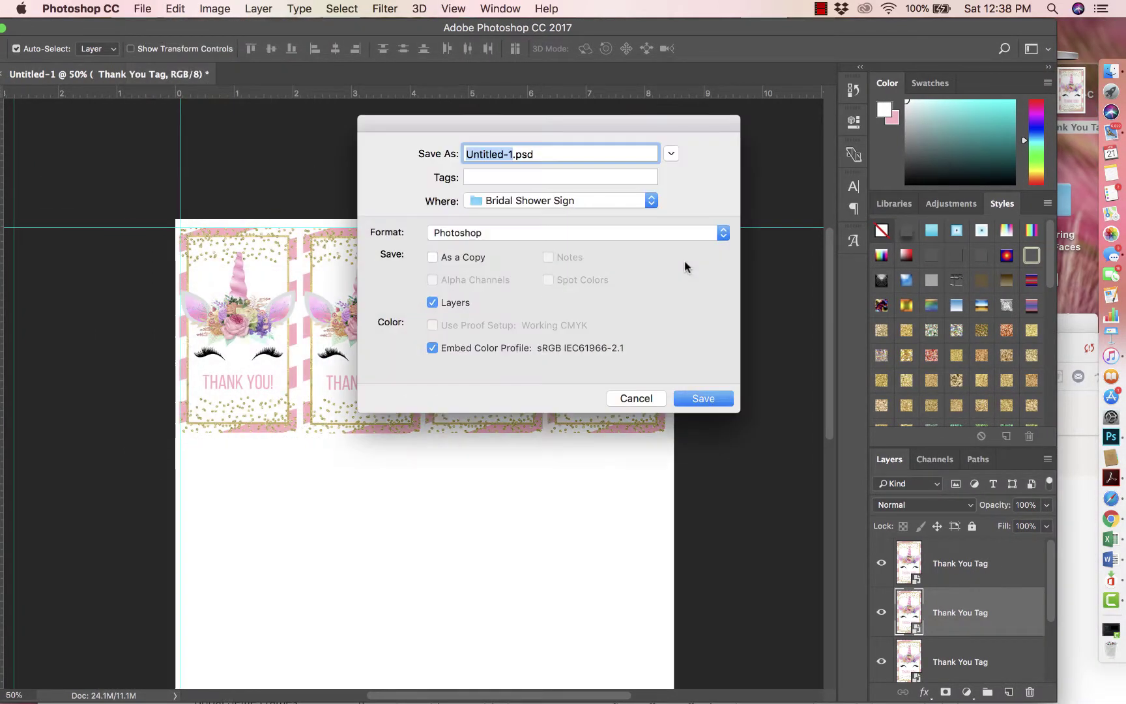
{"action": "left_click", "coordinate": [593, 234]}
{"action": "left_click", "coordinate": [558, 334]}
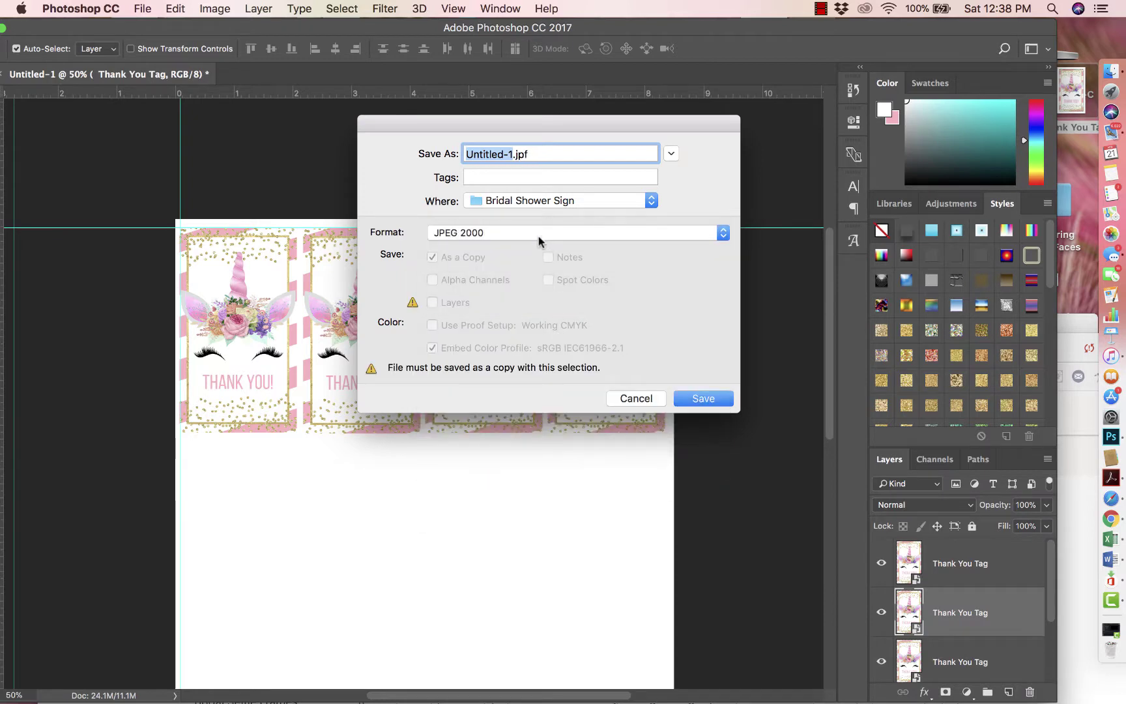
{"action": "left_click", "coordinate": [538, 236]}
{"action": "left_click", "coordinate": [533, 221]}
{"action": "left_click", "coordinate": [561, 206]}
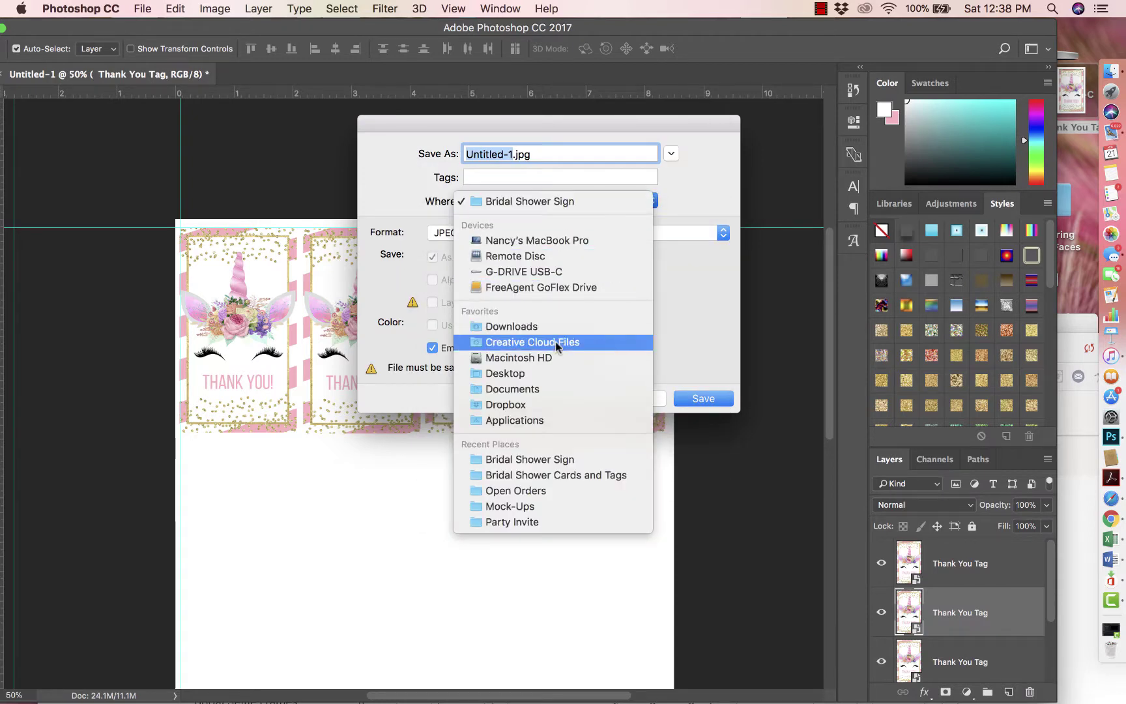
{"action": "left_click", "coordinate": [551, 372]}
{"action": "left_click", "coordinate": [716, 399]}
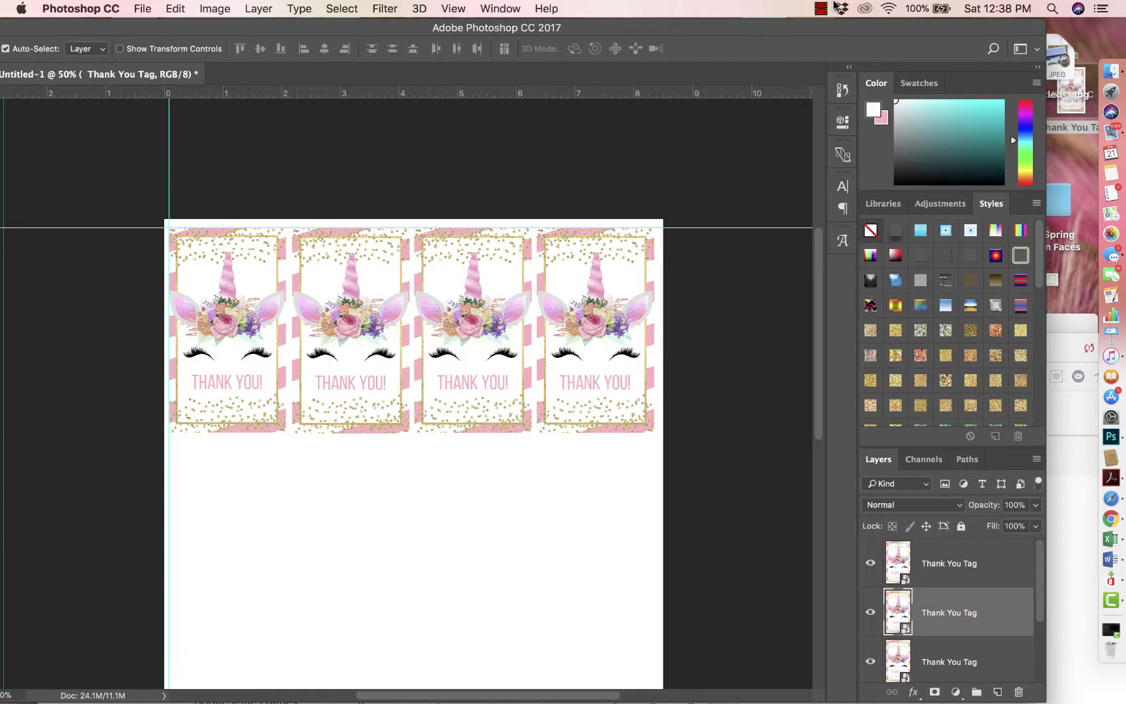
Step: Accept the JPEG quality, then place Untitled-1.jpg twice as second and third rows below the first
{"action": "key", "text": "super+minus"}
{"action": "left_click_drag", "start_coordinate": [1061, 60], "coordinate": [355, 427]}
{"action": "left_click_drag", "start_coordinate": [477, 252], "coordinate": [476, 393]}
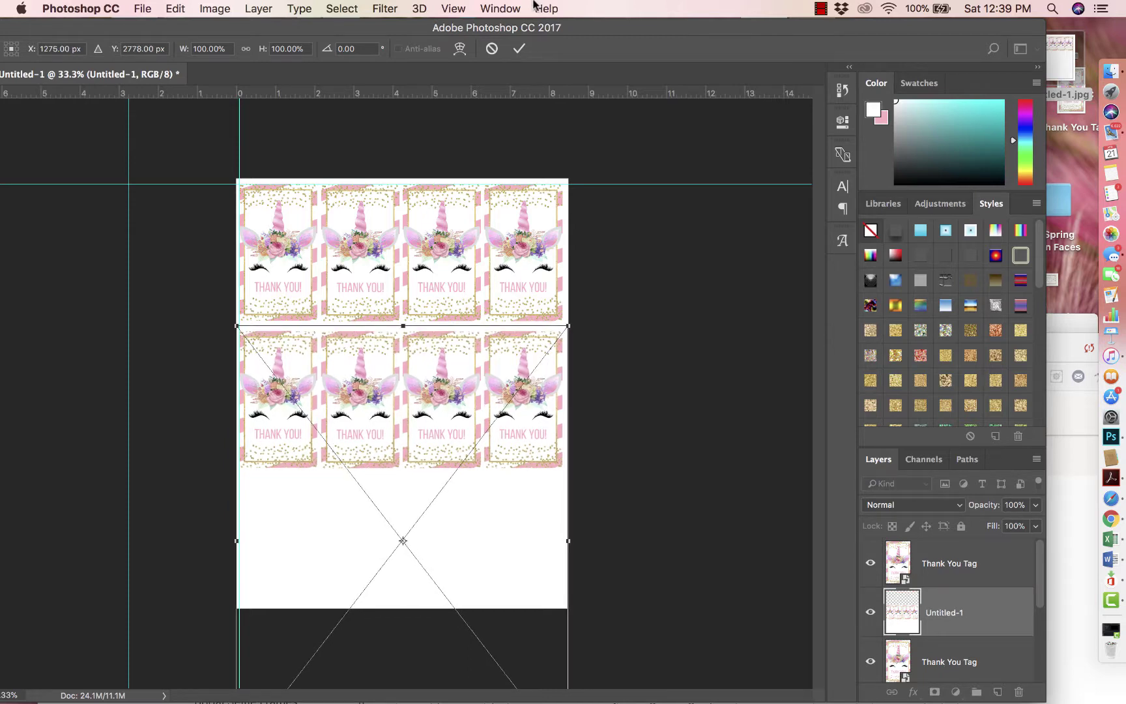
{"action": "left_click", "coordinate": [520, 48]}
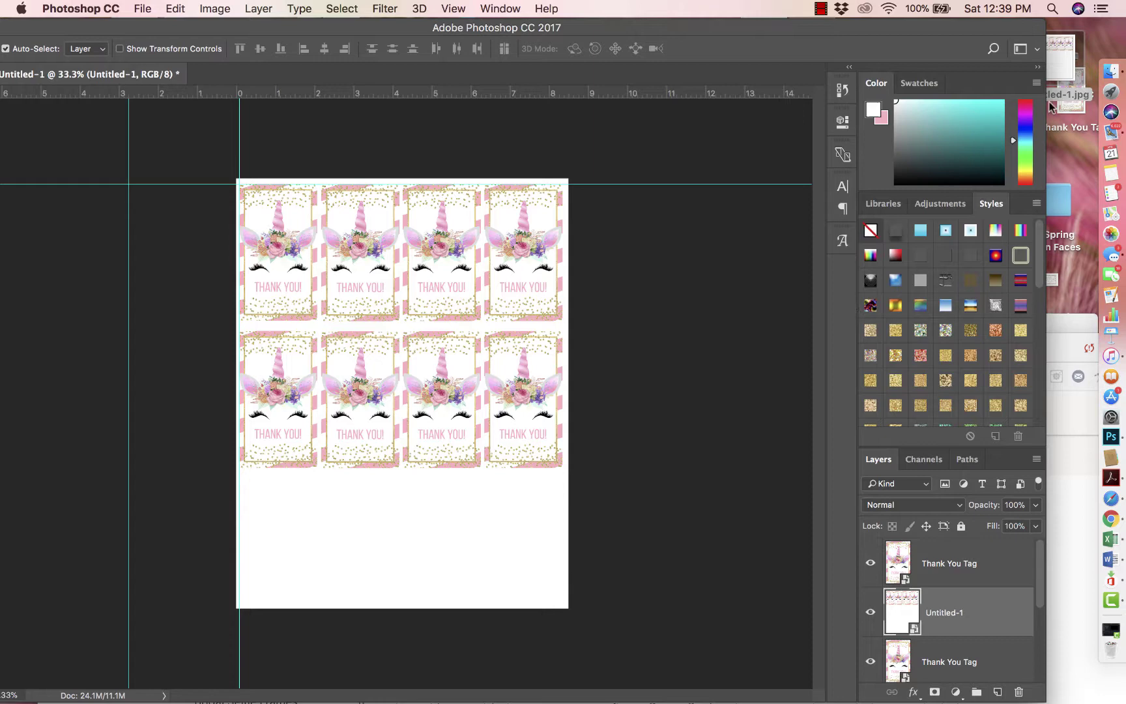
{"action": "left_click_drag", "start_coordinate": [1051, 104], "coordinate": [455, 538]}
{"action": "left_click_drag", "start_coordinate": [483, 303], "coordinate": [485, 552]}
Step: Commit the third row, nudge it sideways, and raise the top guide slightly
{"action": "left_click", "coordinate": [518, 49]}
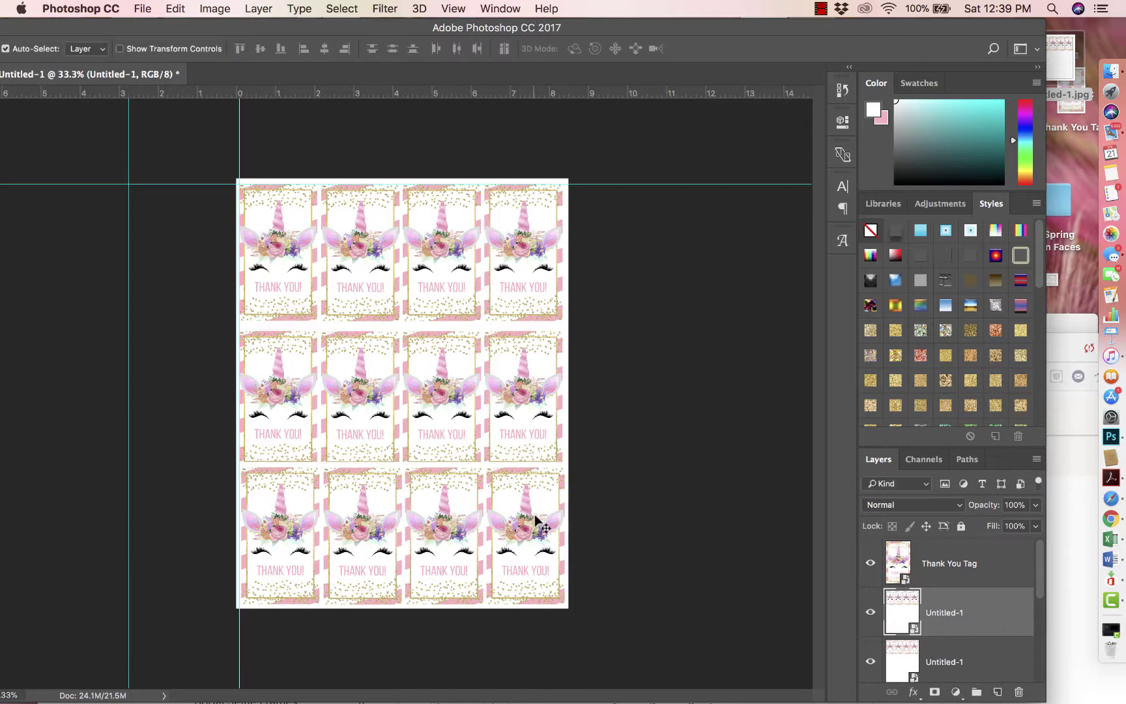
{"action": "left_click_drag", "start_coordinate": [532, 521], "coordinate": [533, 521]}
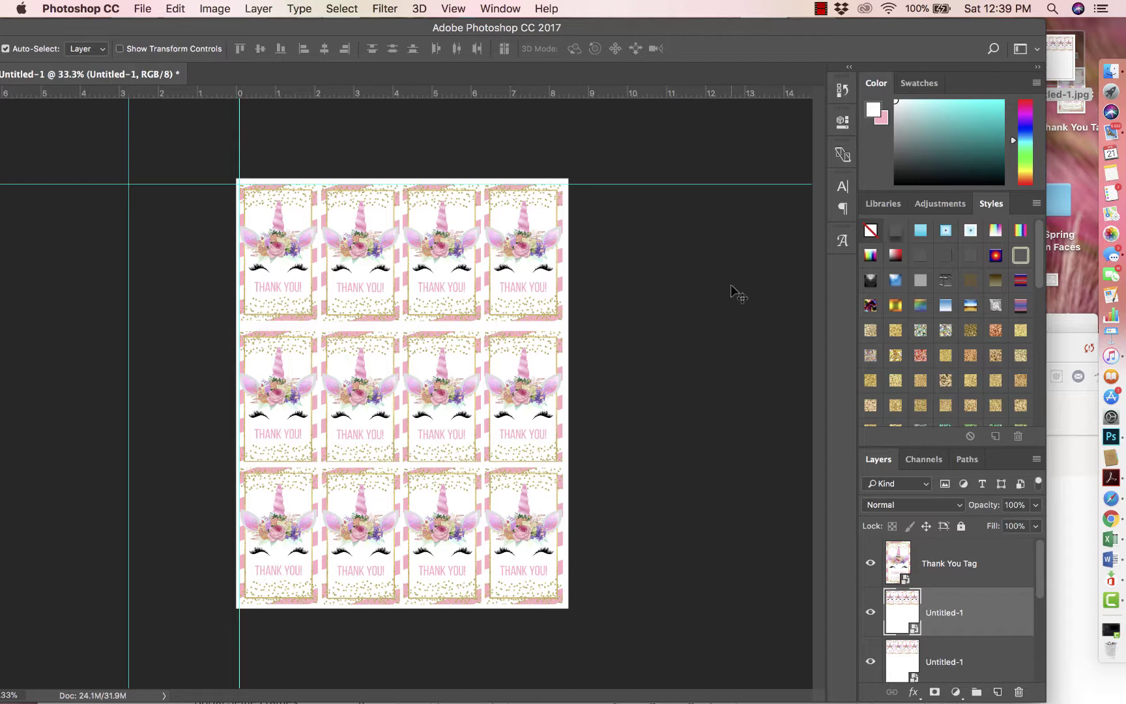
{"action": "left_click_drag", "start_coordinate": [427, 32], "coordinate": [557, 31]}
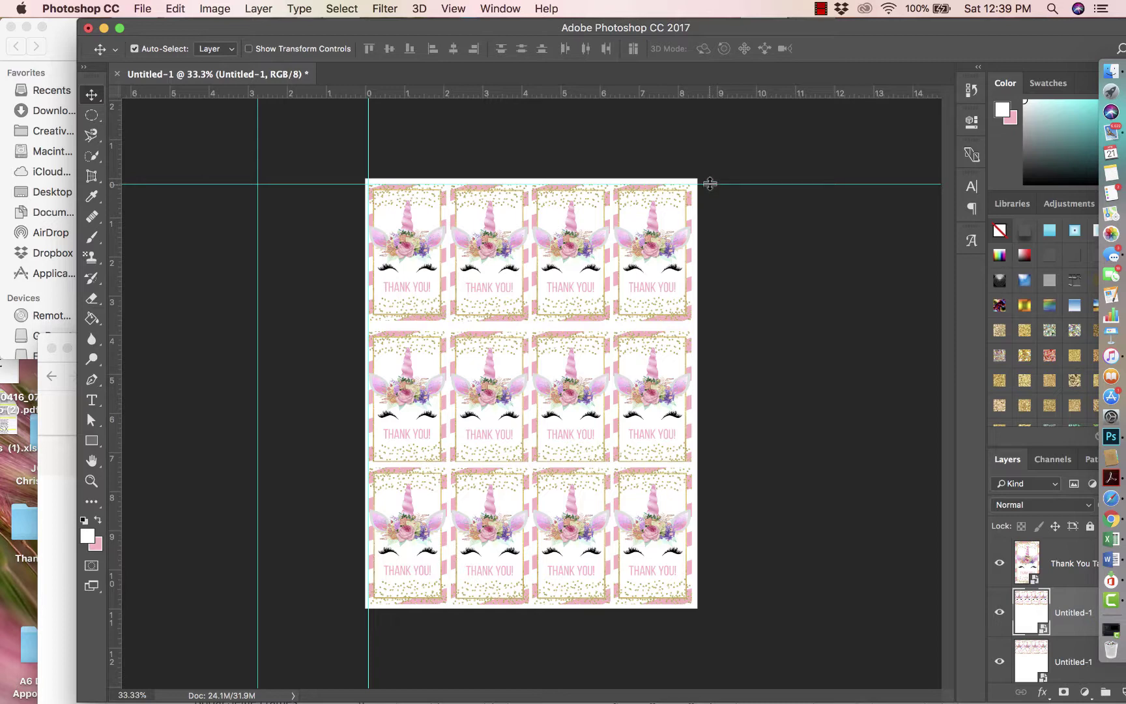
{"action": "left_click_drag", "start_coordinate": [709, 183], "coordinate": [710, 181]}
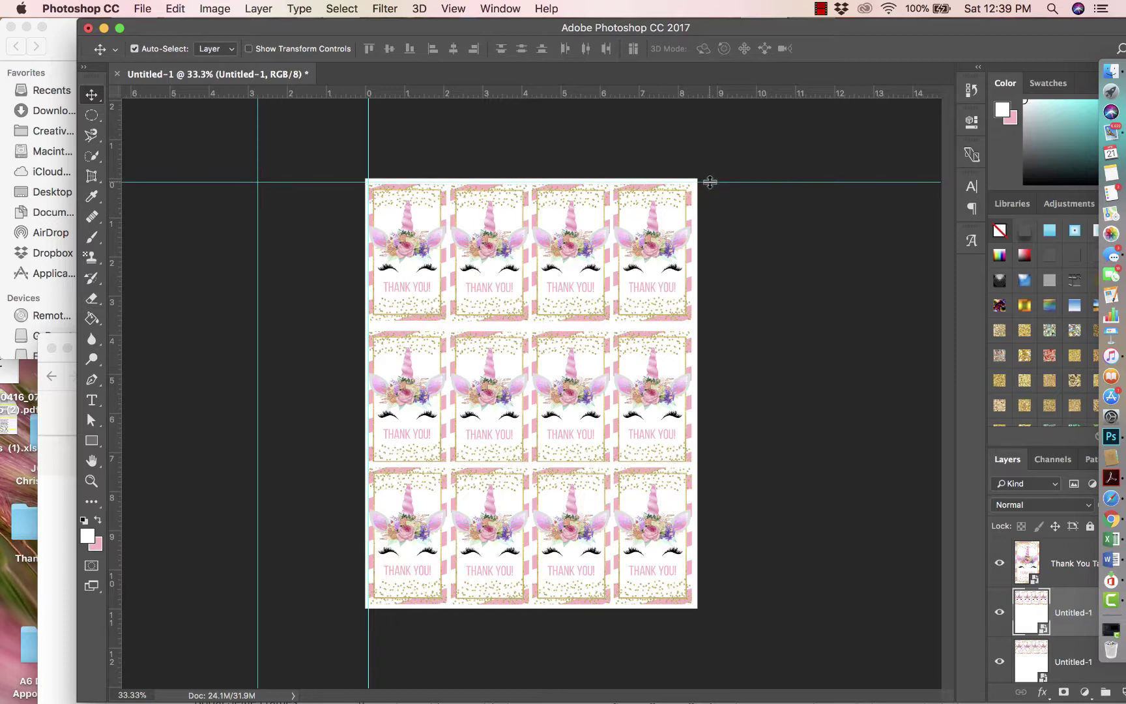
Step: Nudge the top-row tags and the middle and bottom rows so all twelve line up
{"action": "left_click", "coordinate": [428, 273]}
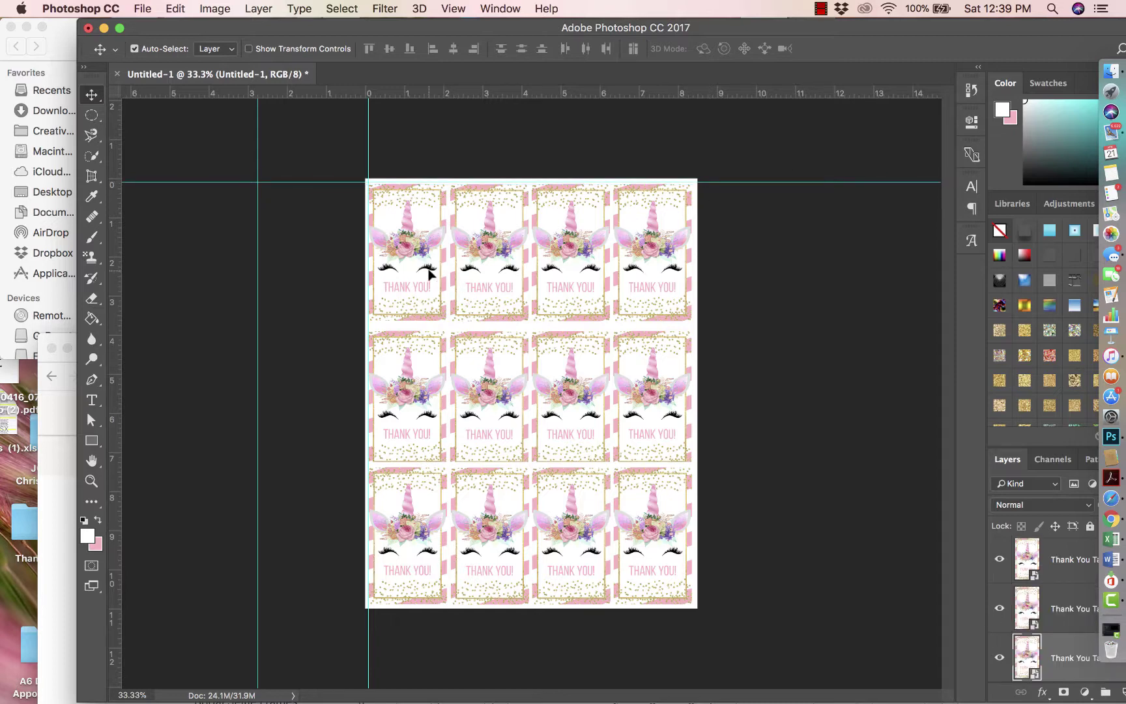
{"action": "left_click_drag", "start_coordinate": [429, 272], "coordinate": [436, 275]}
{"action": "left_click_drag", "start_coordinate": [505, 282], "coordinate": [564, 272]}
{"action": "left_click_drag", "start_coordinate": [652, 272], "coordinate": [652, 270]}
{"action": "left_click_drag", "start_coordinate": [651, 360], "coordinate": [651, 354]}
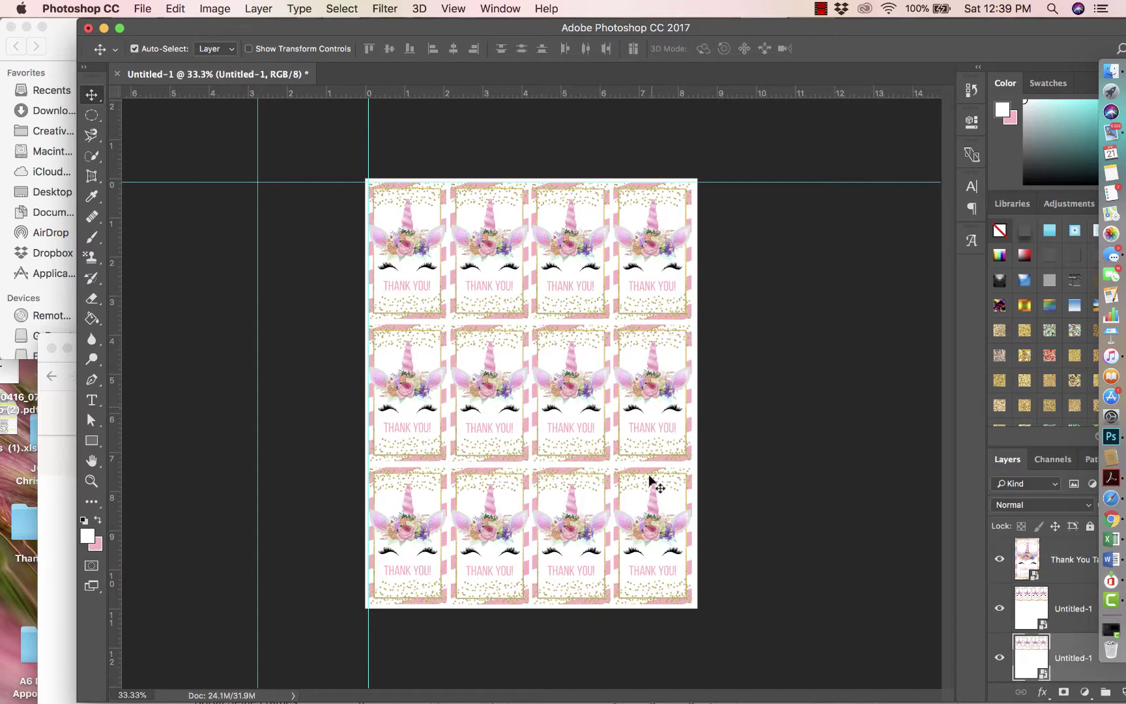
{"action": "left_click_drag", "start_coordinate": [649, 505], "coordinate": [649, 501]}
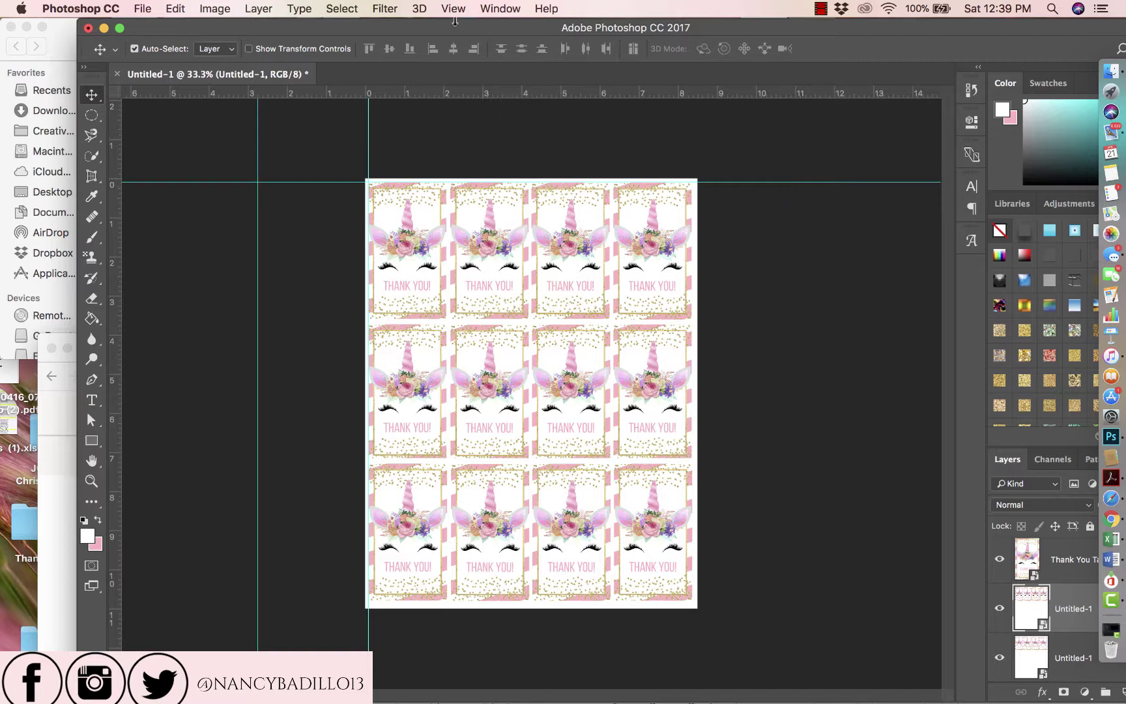
Step: Turn off View > Rulers, then use View > Clear Guides to remove every guide
{"action": "left_click", "coordinate": [453, 8]}
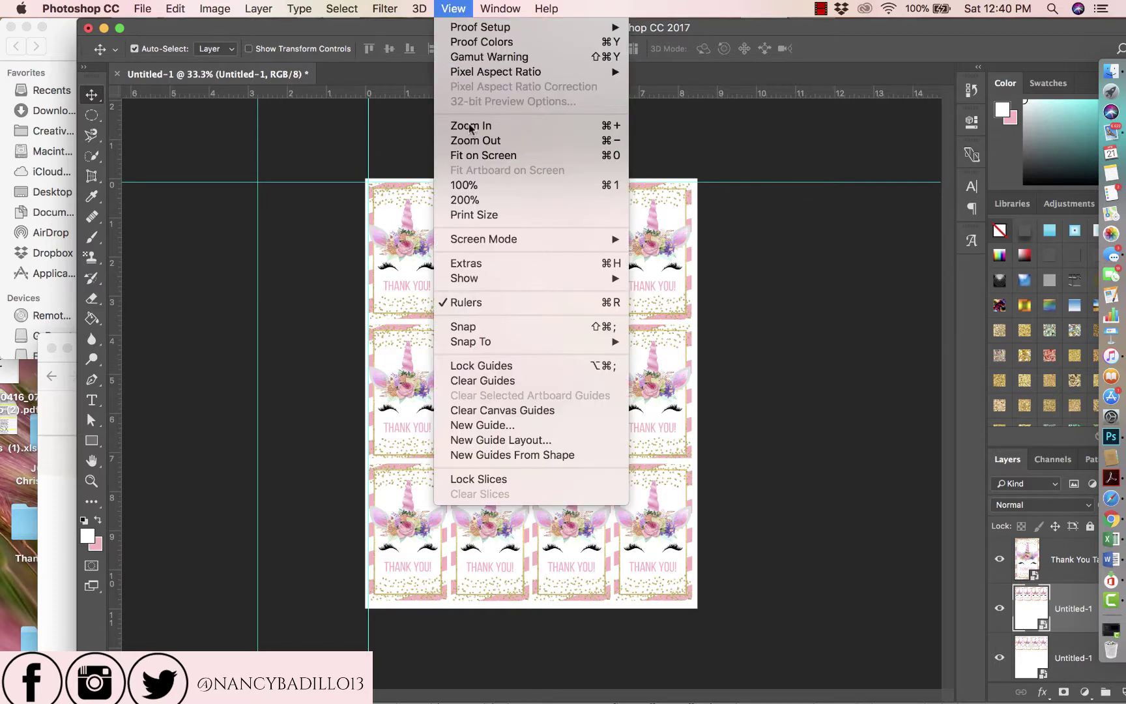
{"action": "left_click", "coordinate": [487, 303]}
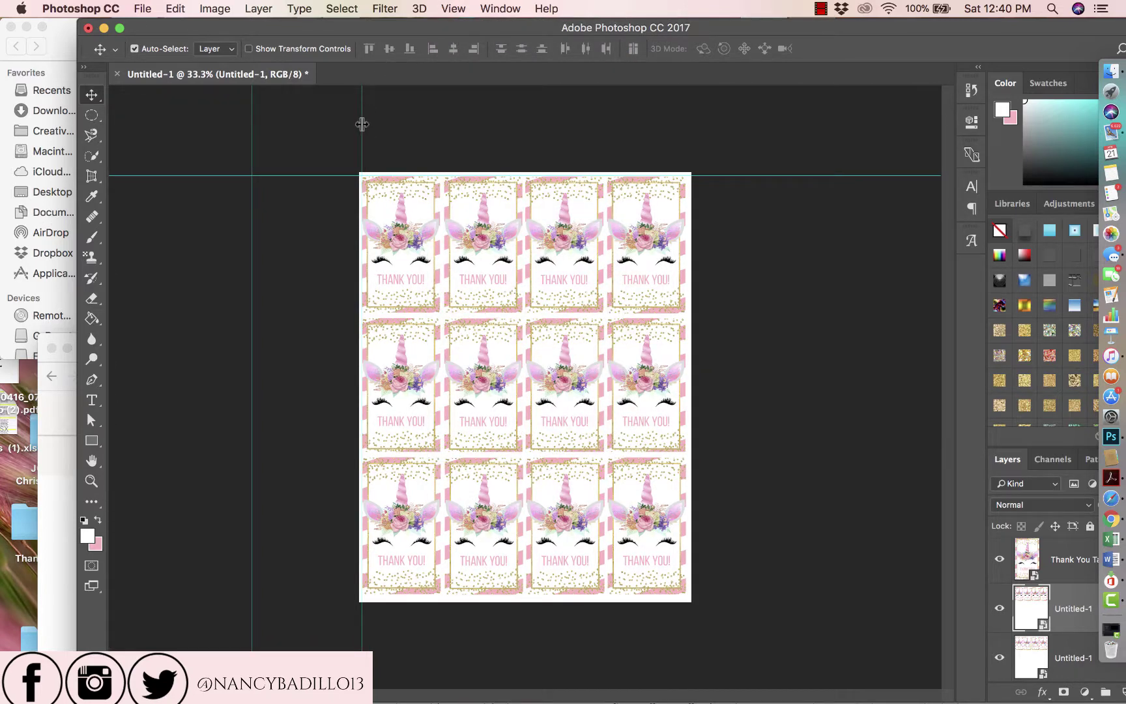
{"action": "left_click_drag", "start_coordinate": [362, 124], "coordinate": [241, 130]}
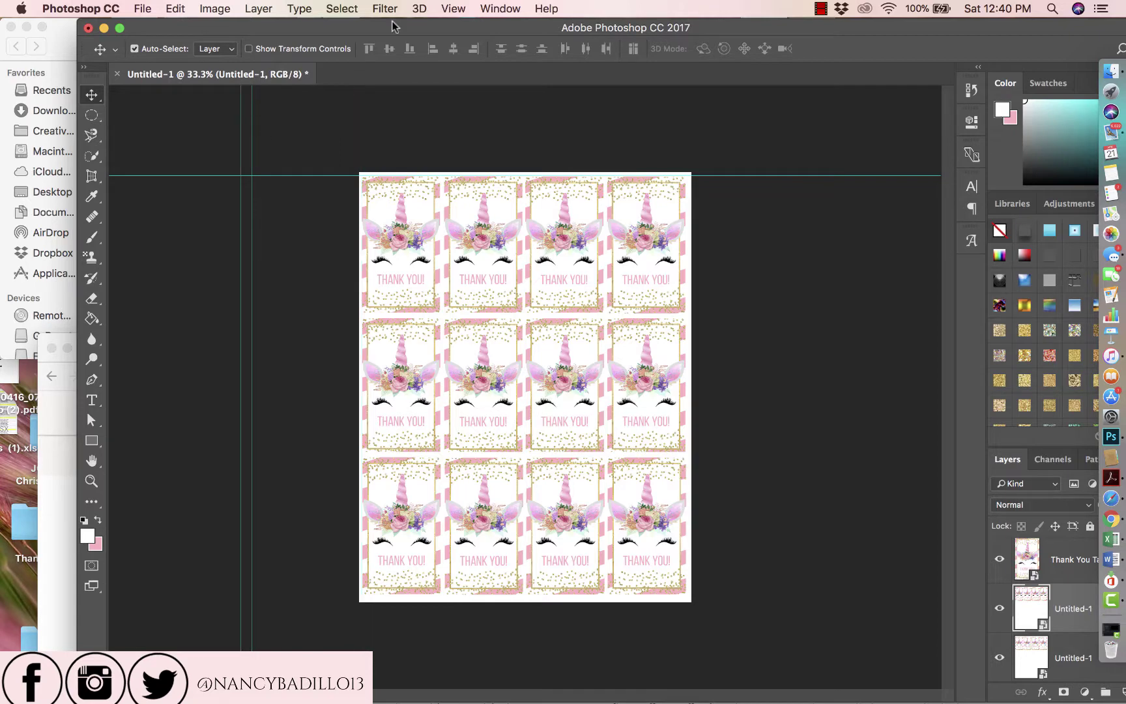
{"action": "left_click", "coordinate": [453, 9]}
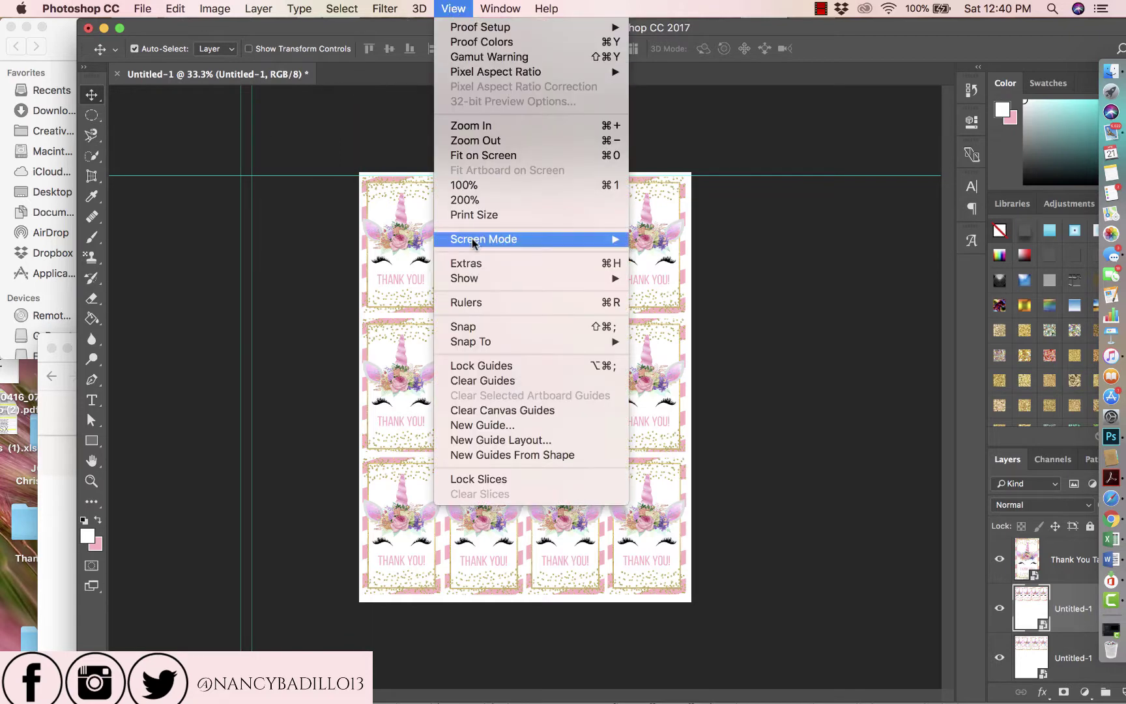
{"action": "left_click", "coordinate": [499, 385]}
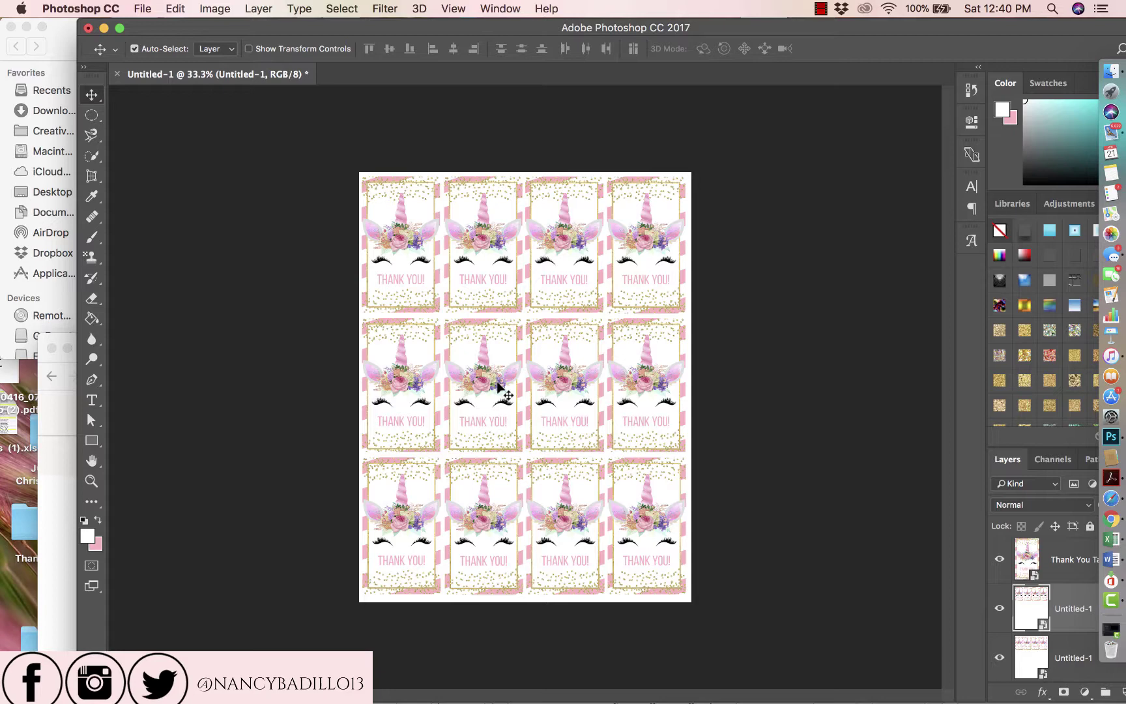